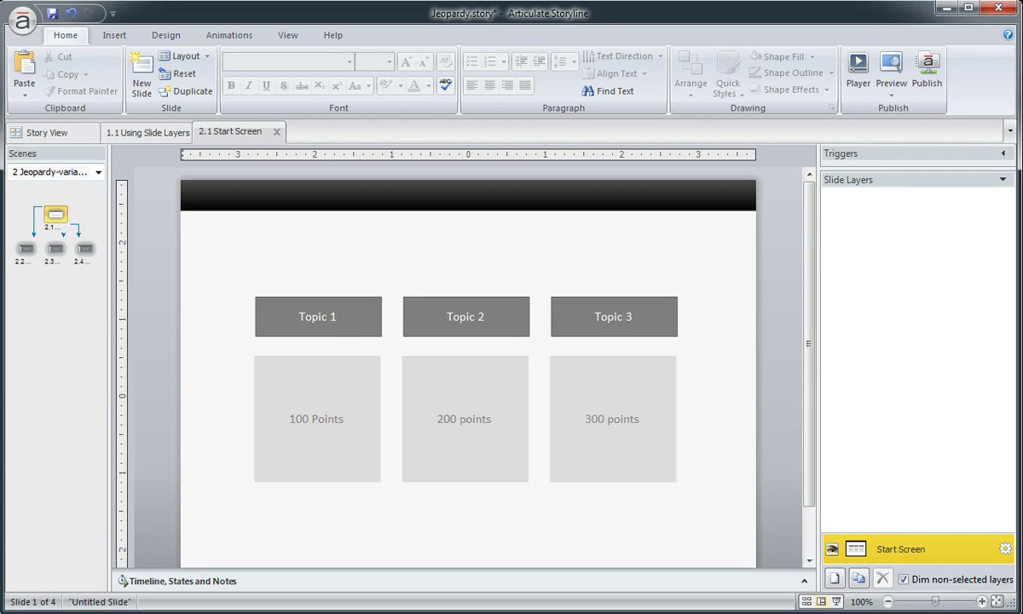
Preview the scene, open the 100 Points question, return to the start screen, and exit the preview
left_click(890, 95)
left_click(947, 131)
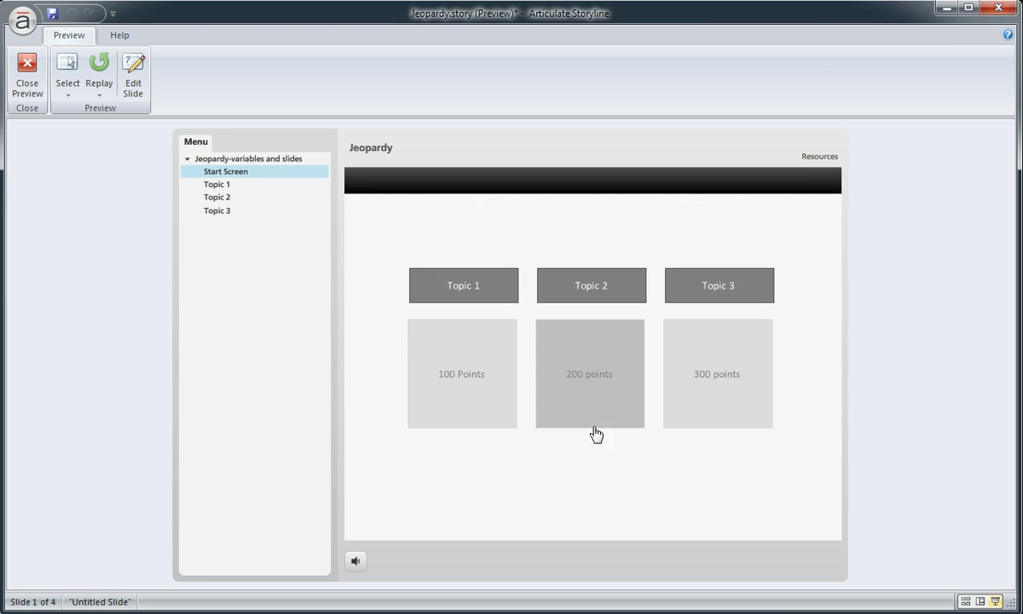
left_click(480, 394)
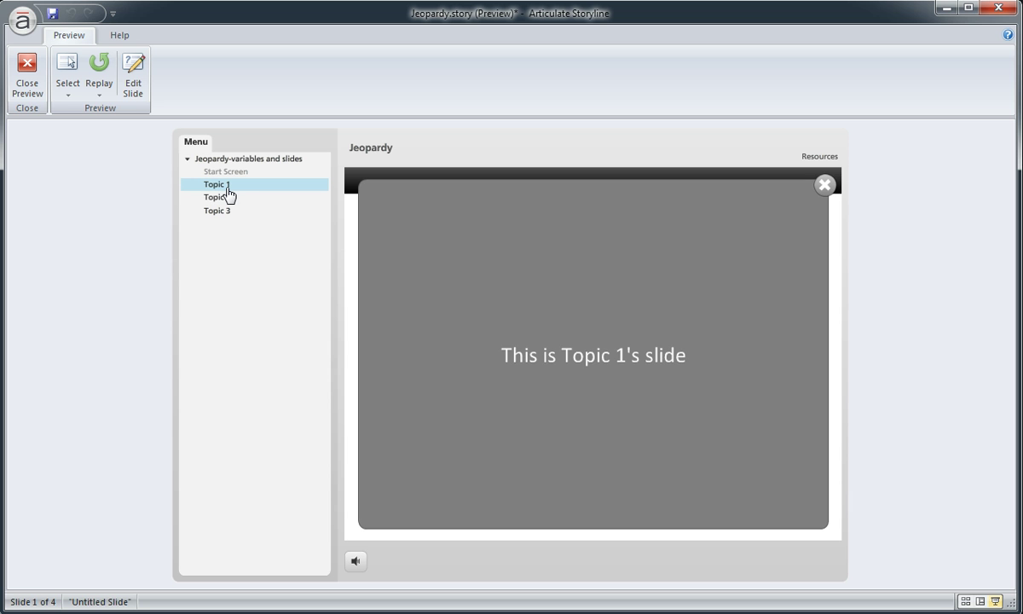
left_click(824, 185)
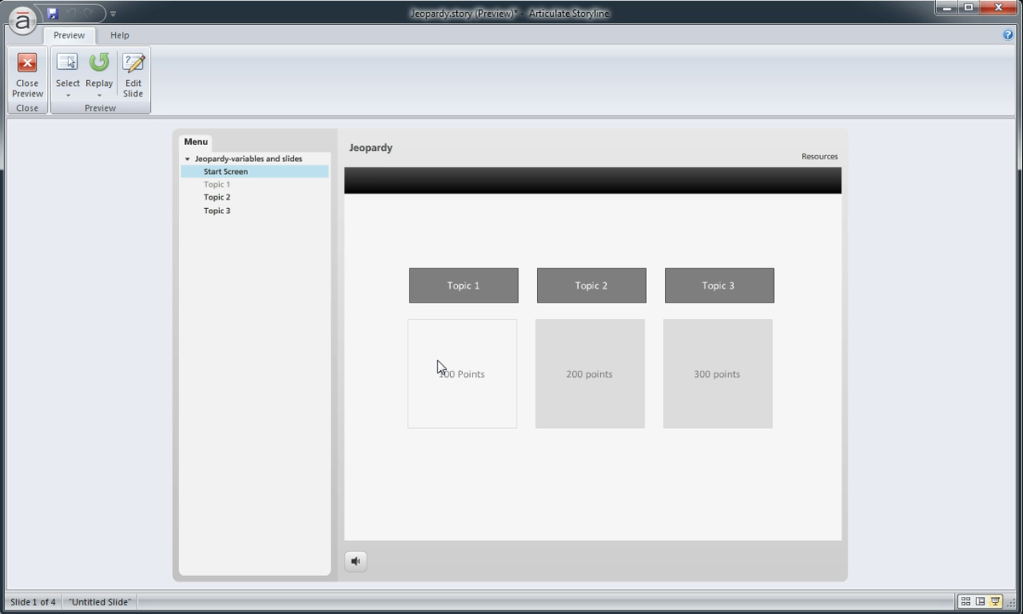
left_click(26, 77)
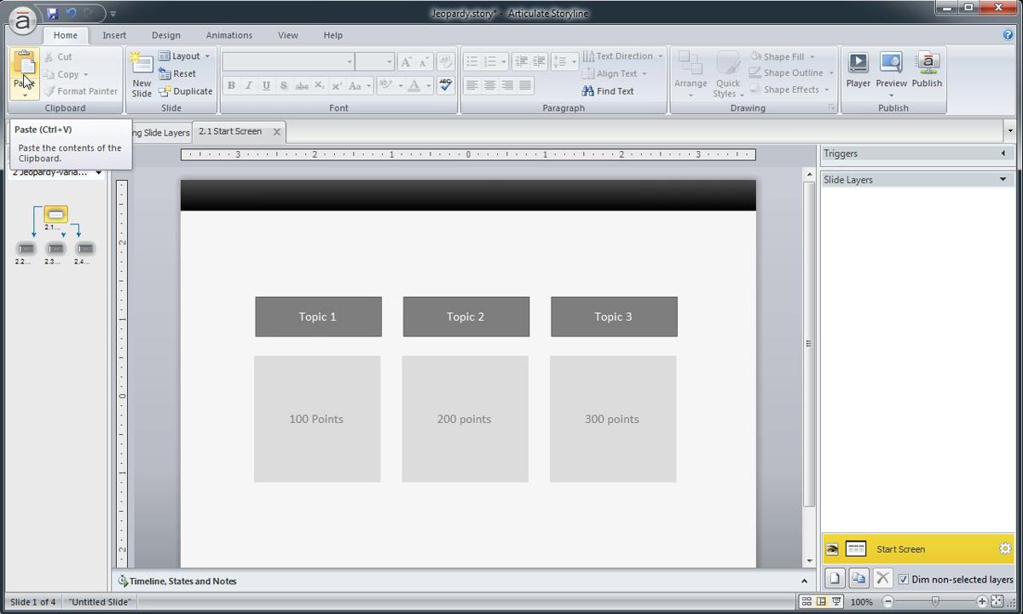
Show the slide's triggers, check each points box's jump target, and choose 2.4 Topic 3 as the target for question-3
left_click(280, 369)
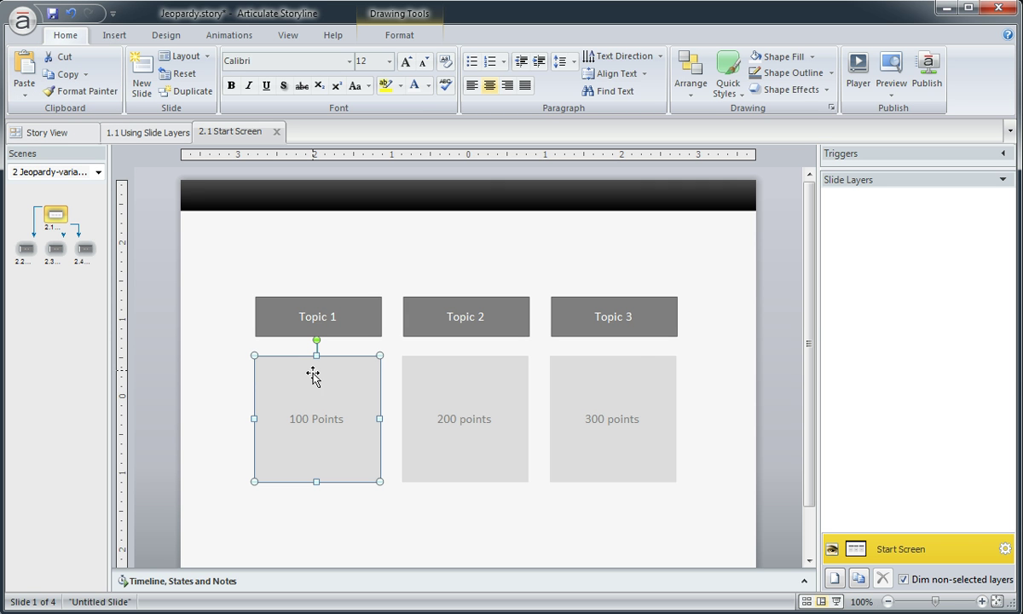
left_click(1002, 154)
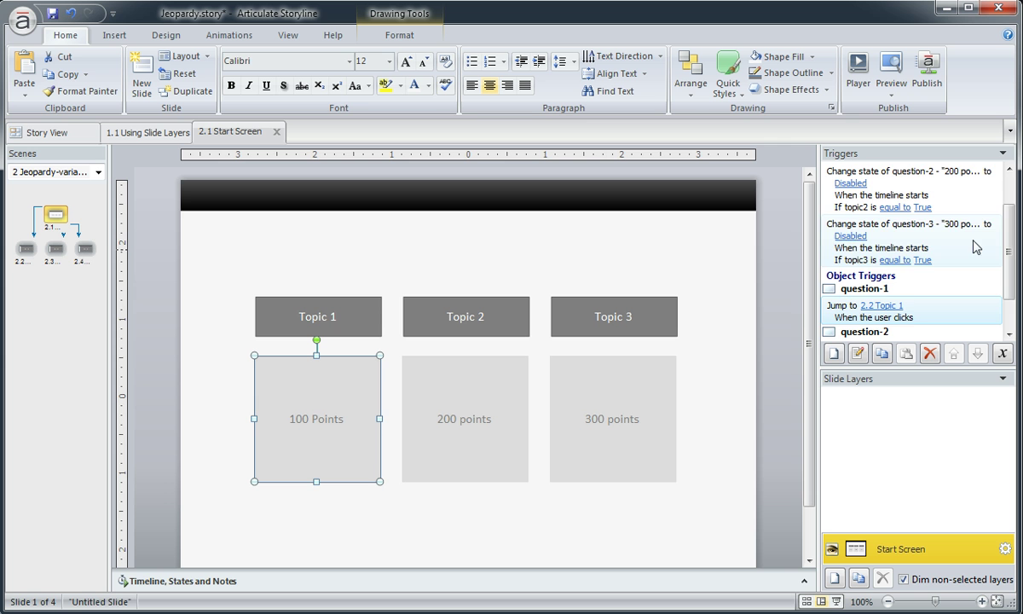
scroll(1006, 312, "down", 2)
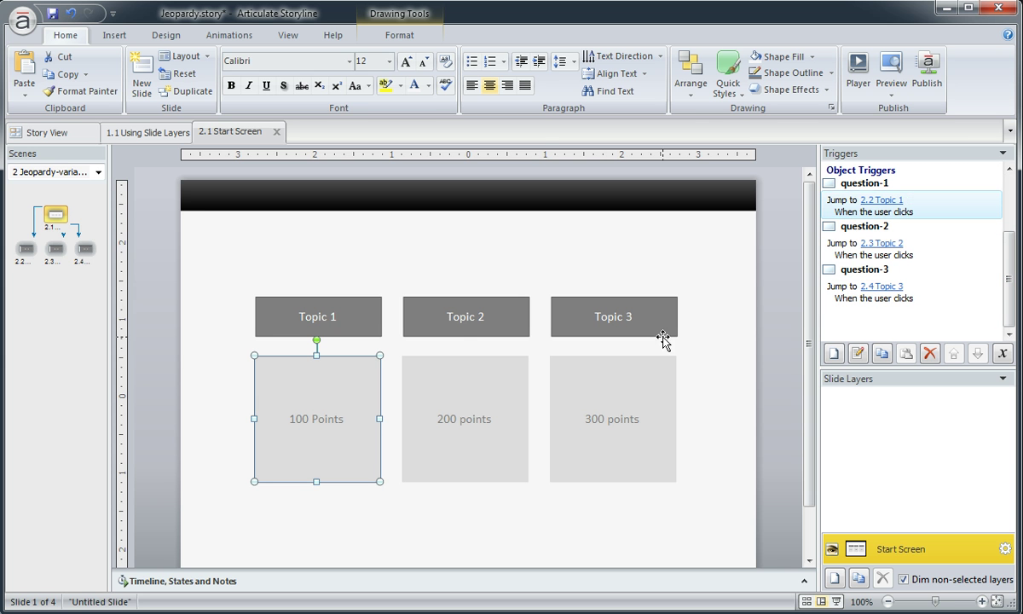
left_click(500, 372)
left_click(569, 382)
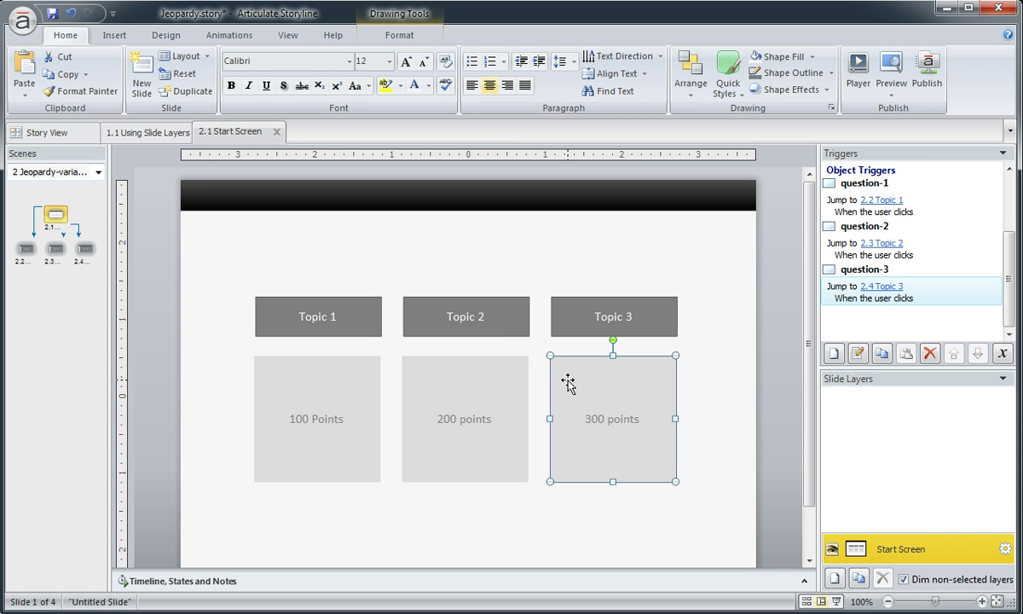
left_click(870, 287)
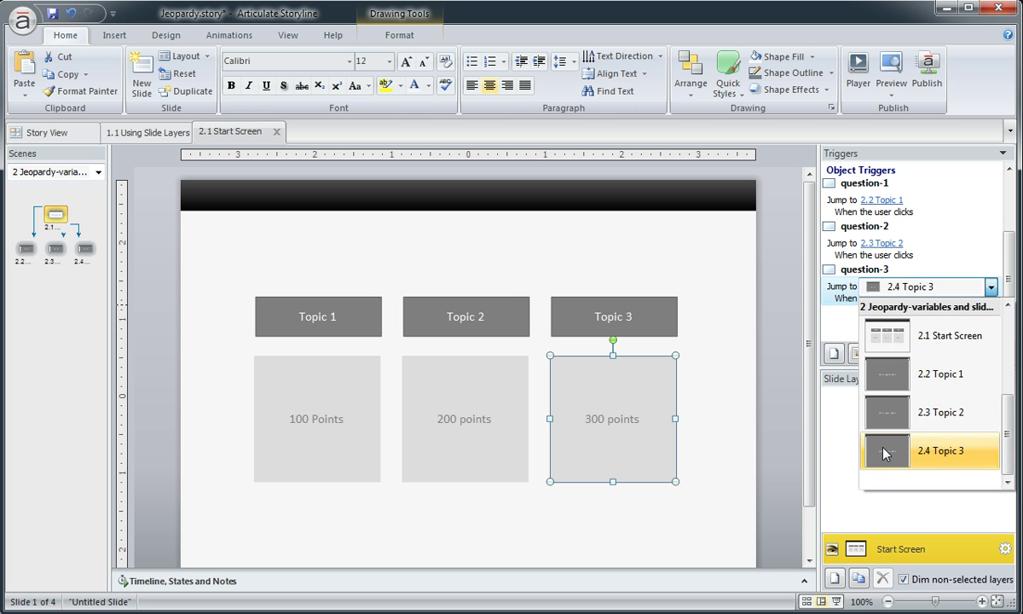
left_click(884, 452)
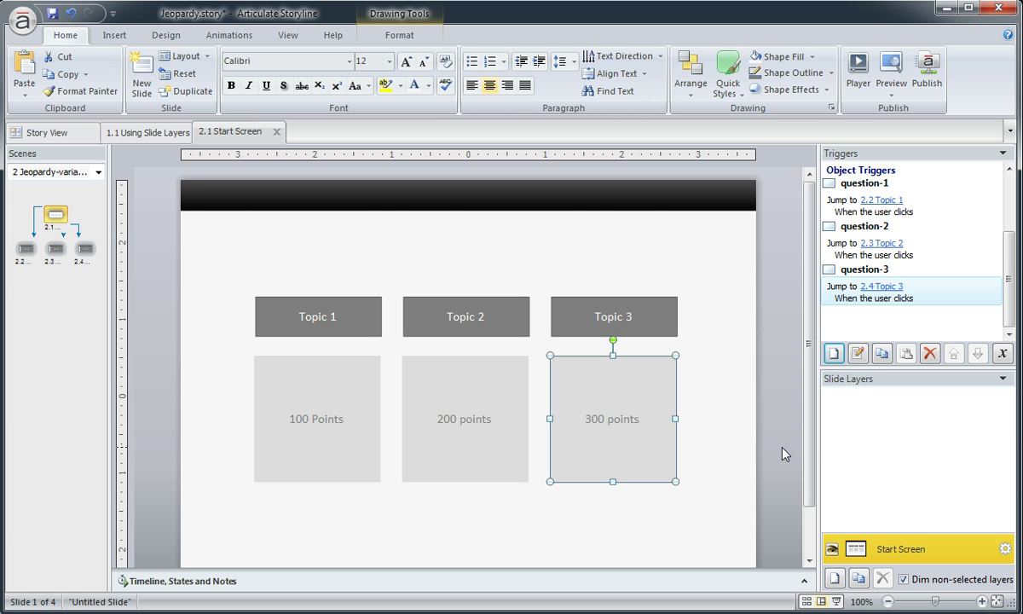
From the 2.2 Topic 1 slide, create a True/False variable with the value False, keeping its default name
left_click(29, 250)
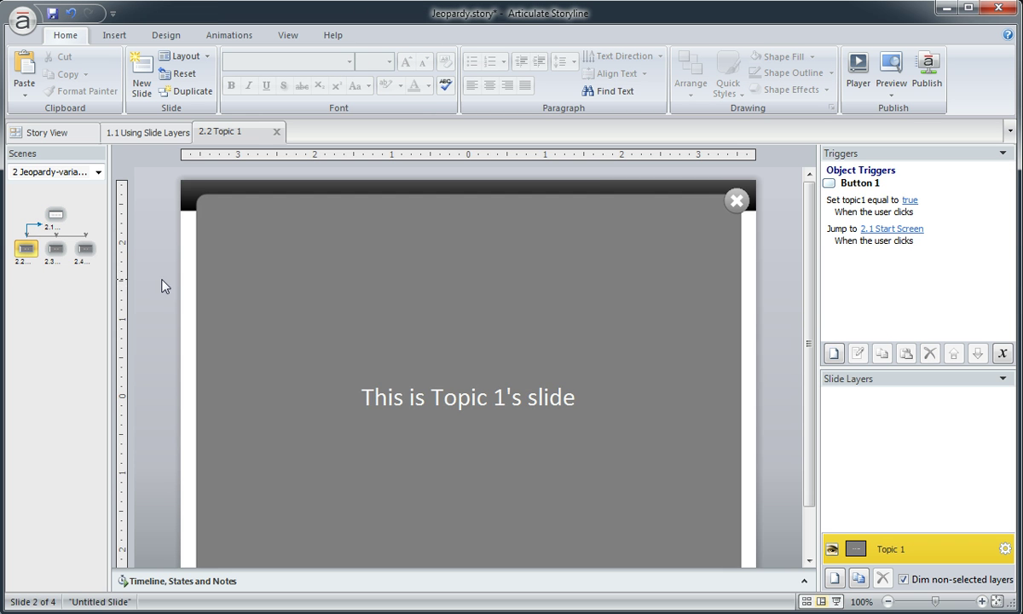
scroll(162, 280, "down", 1)
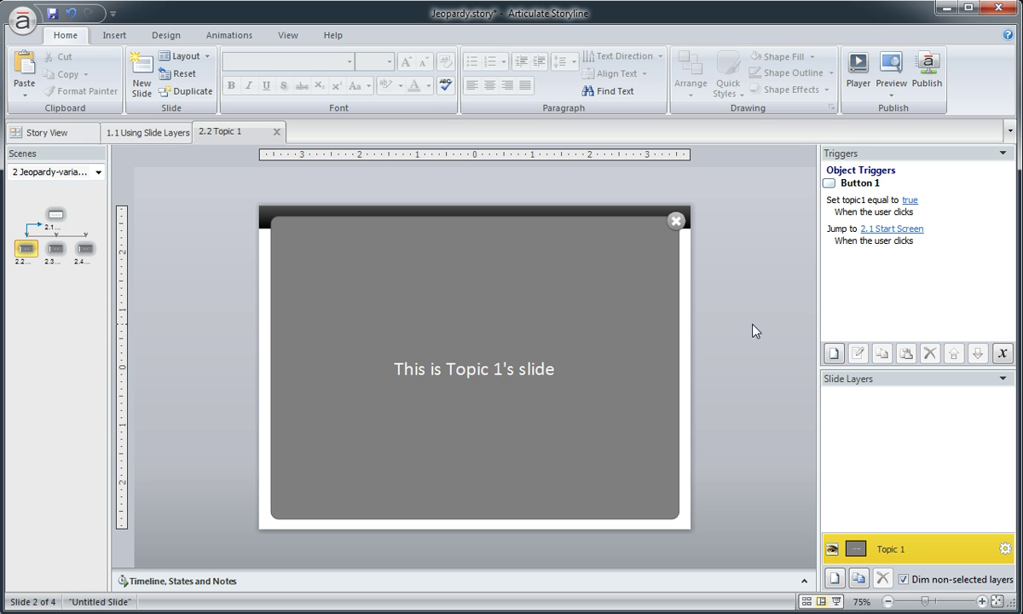
left_click(1004, 355)
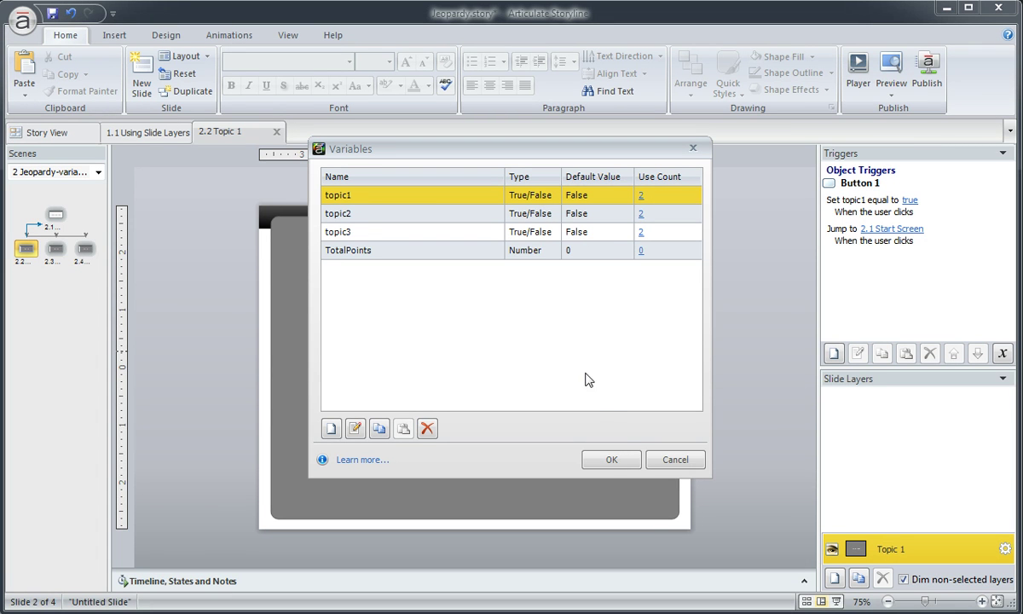
left_click(332, 428)
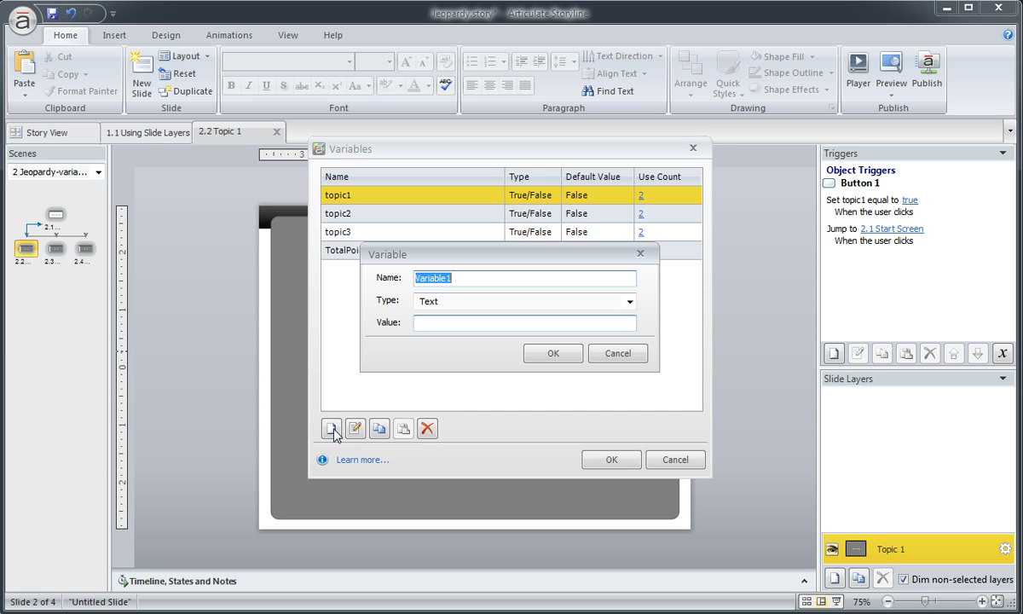
left_click(464, 302)
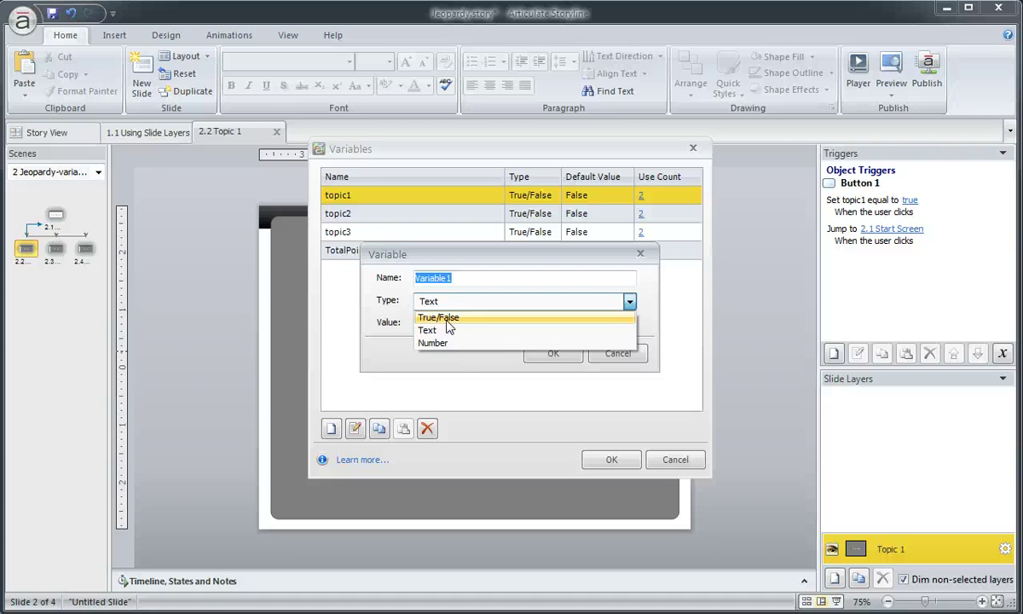
left_click(442, 330)
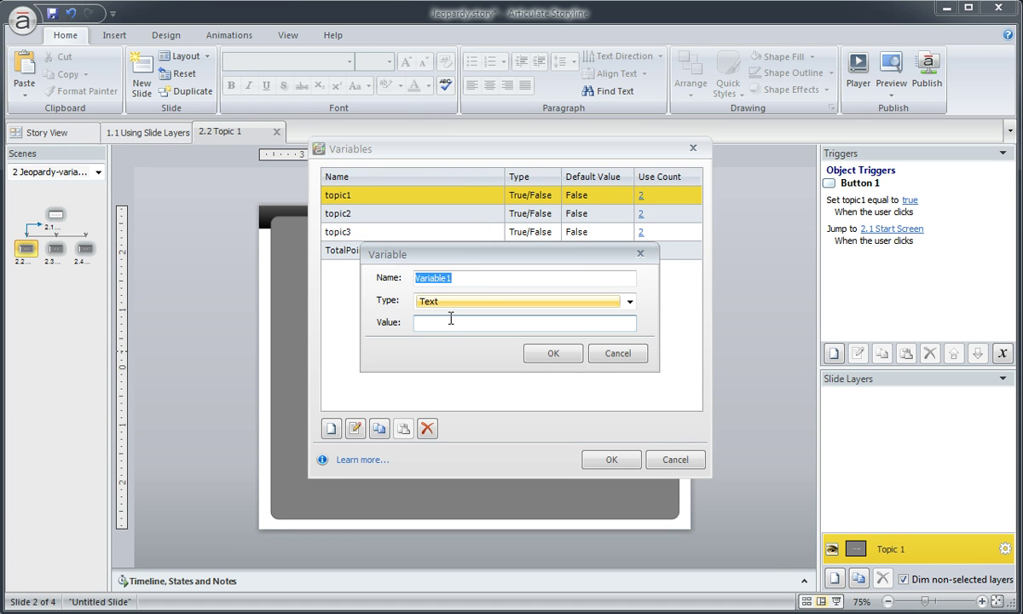
left_click(439, 303)
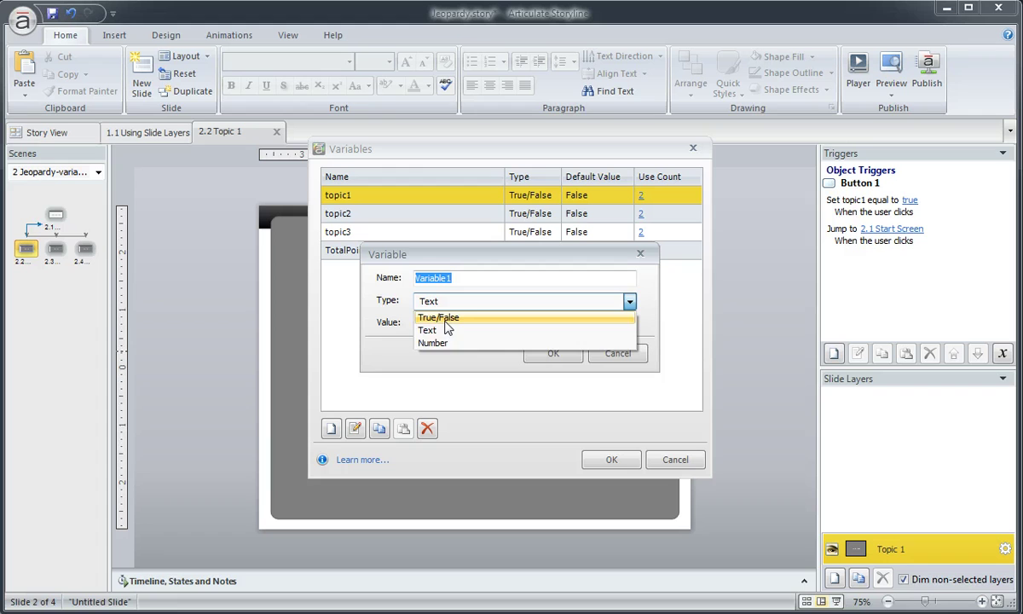
left_click(443, 318)
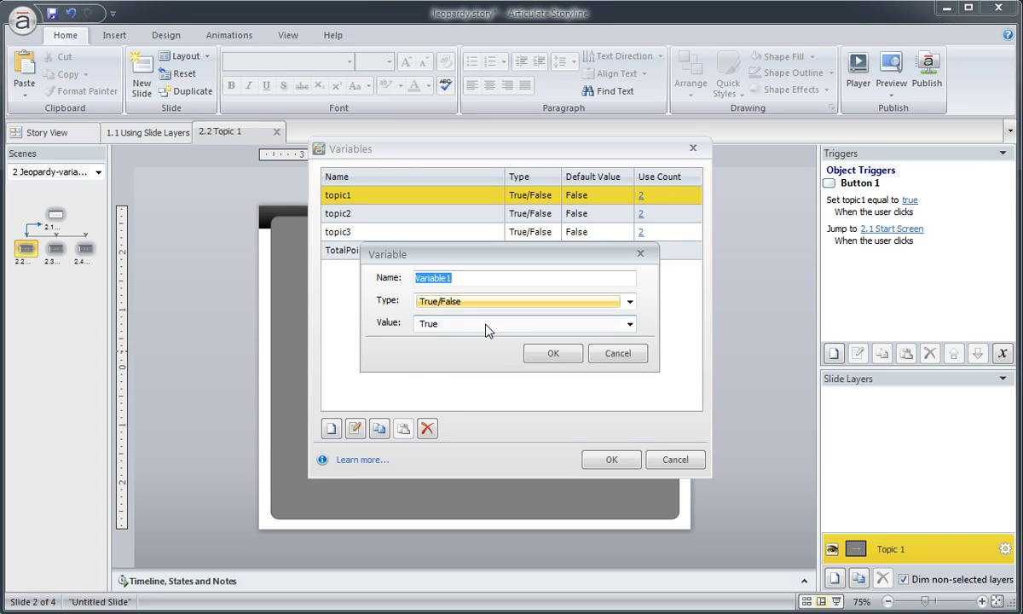
left_click(488, 328)
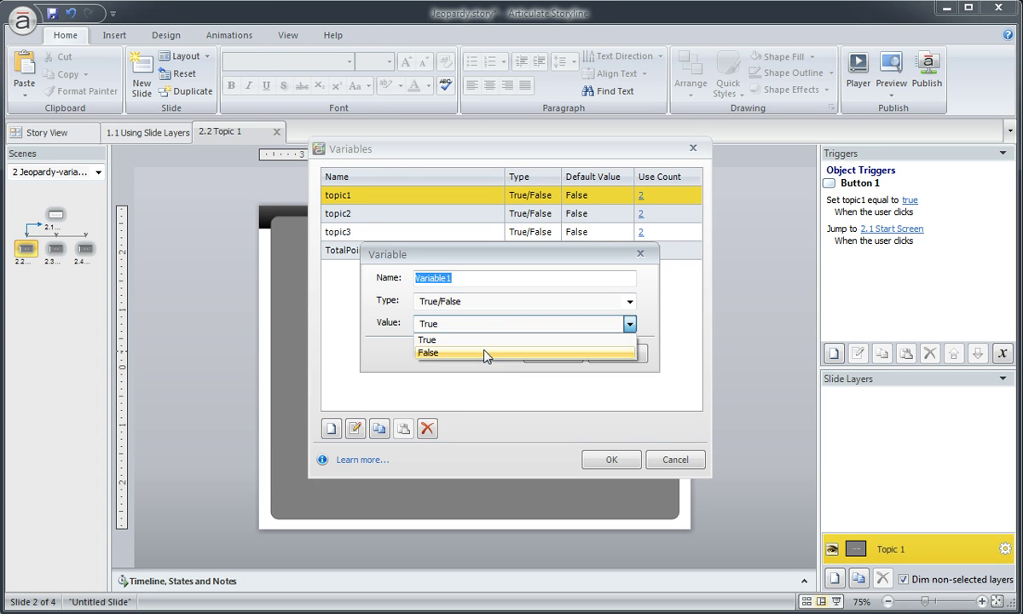
left_click(486, 352)
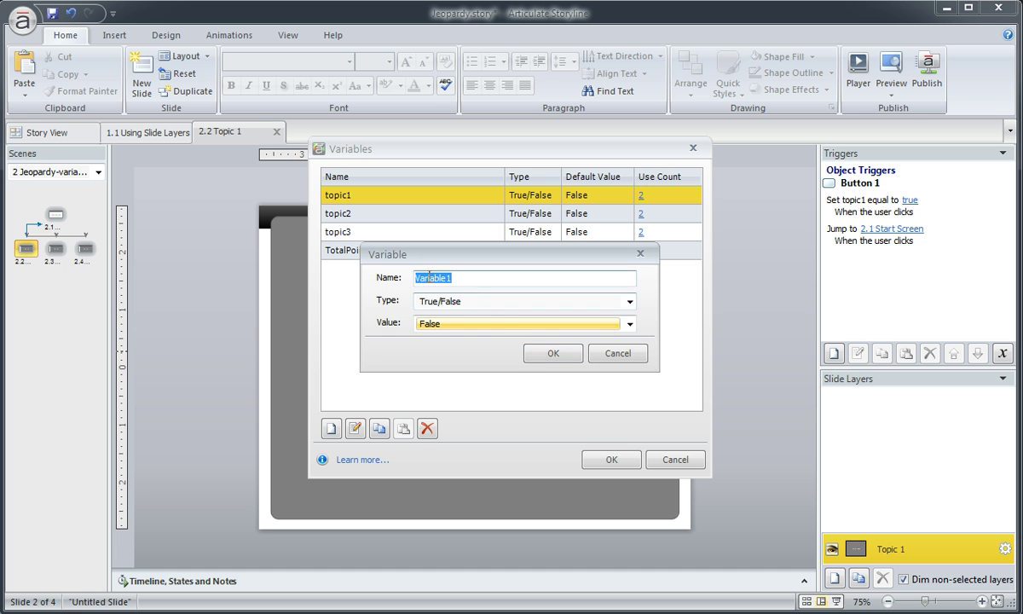
left_click(544, 355)
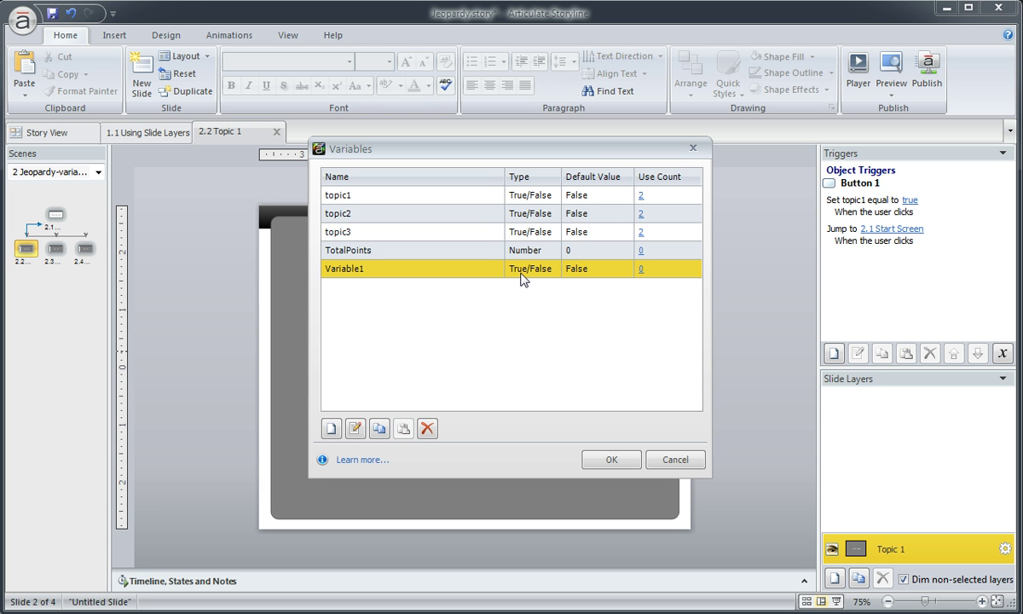
Switch Variable1's default value to True and back to False
left_click(579, 272)
left_click(585, 271)
left_click(607, 283)
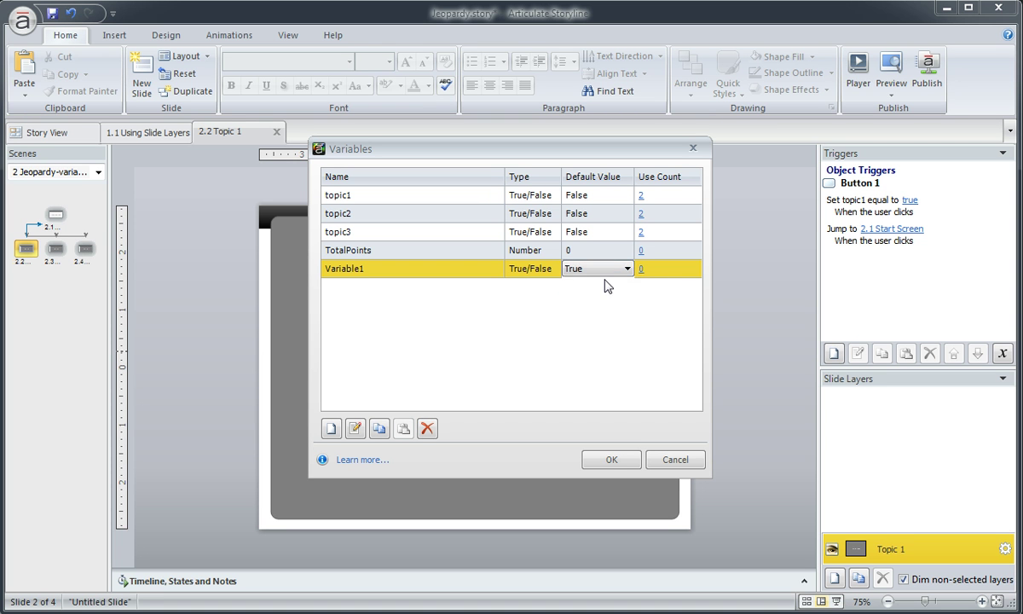
left_click(607, 269)
left_click(601, 293)
Go through the topic1, topic2 and topic3 variables and save the variable list
left_click(448, 202)
left_click(448, 213)
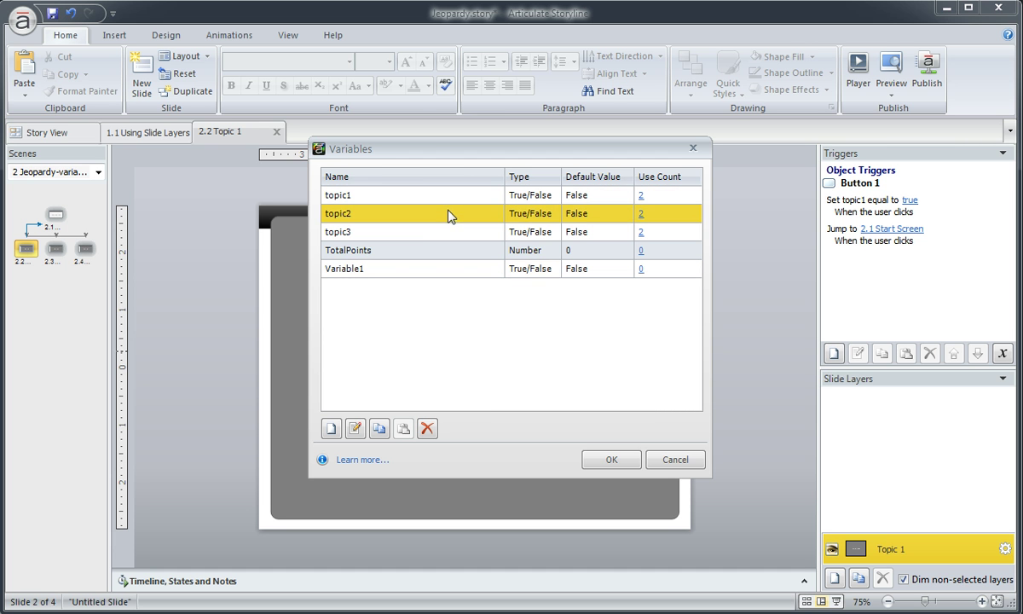
left_click(448, 231)
left_click(453, 214)
left_click(461, 200)
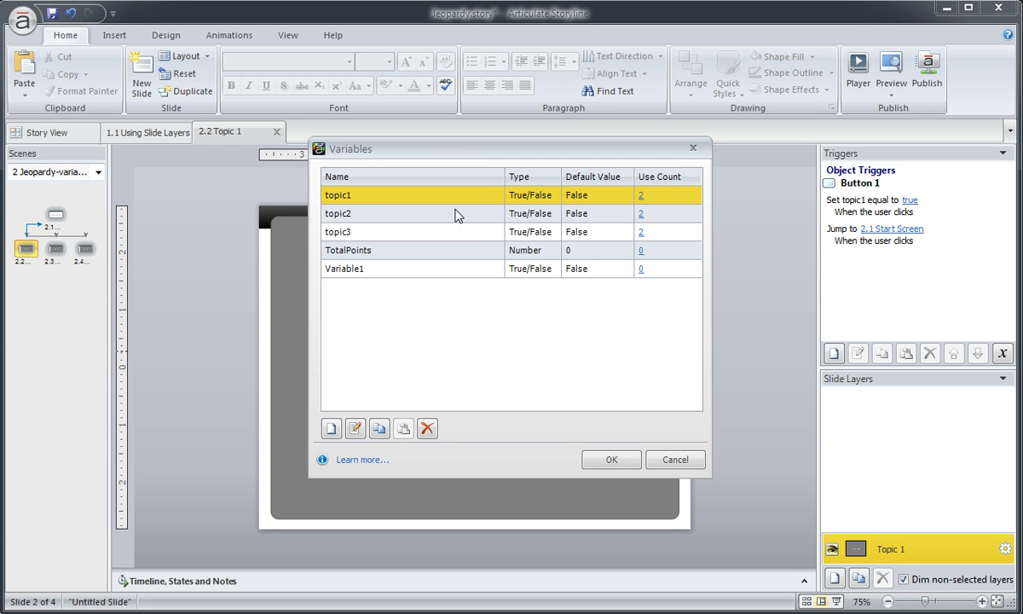
left_click(612, 459)
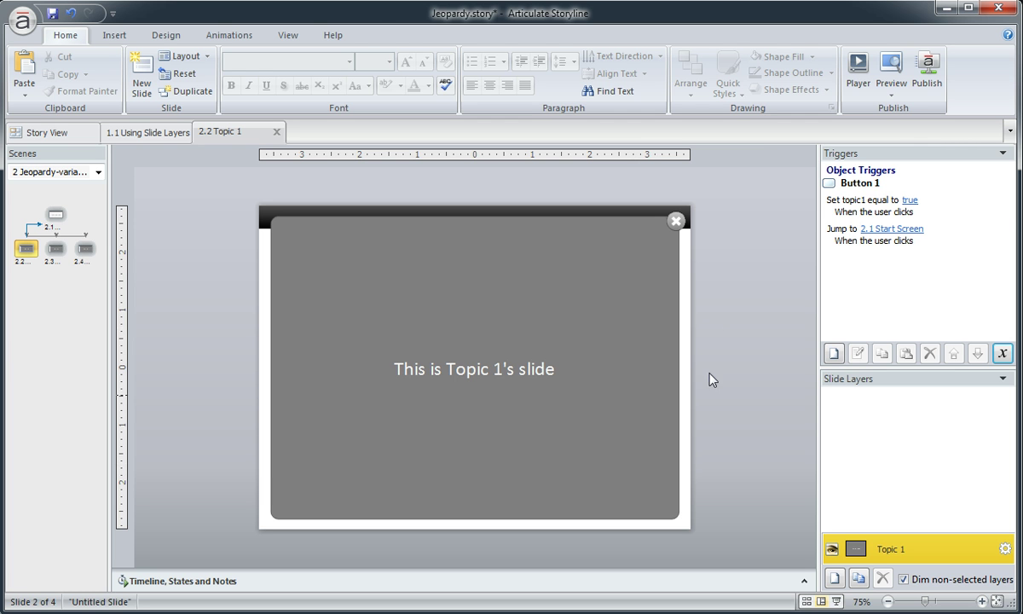
Examine the triggers of the Topic 1 slide's close button and those of the Start Screen slide
left_click(676, 221)
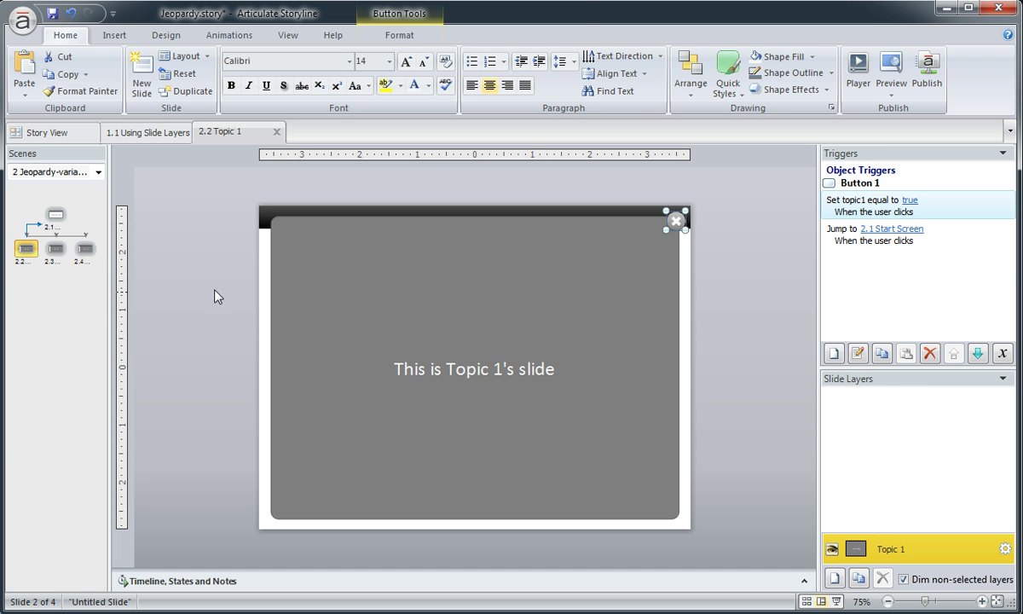
left_click(59, 215)
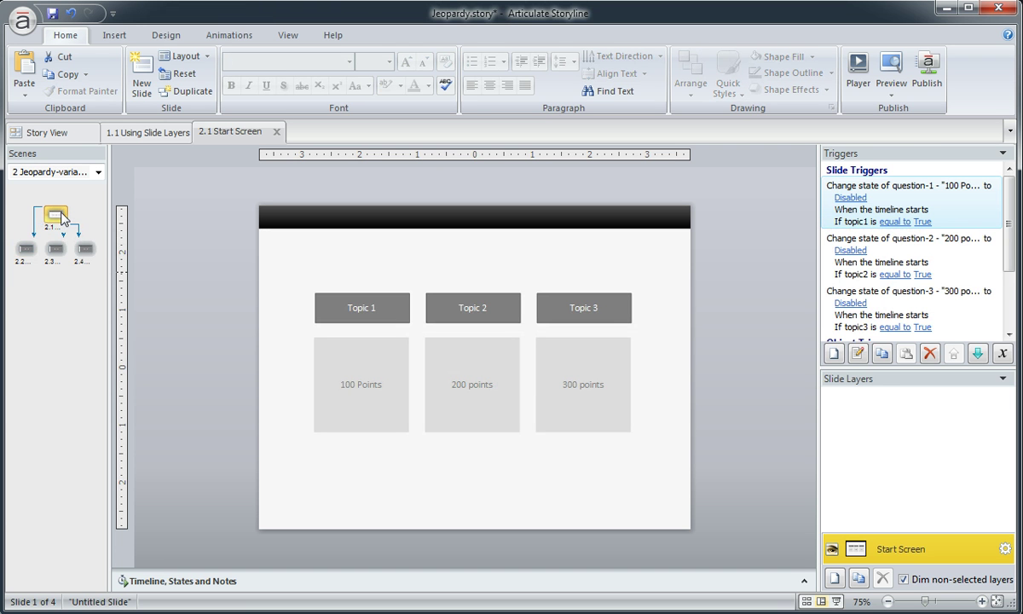
left_click(28, 250)
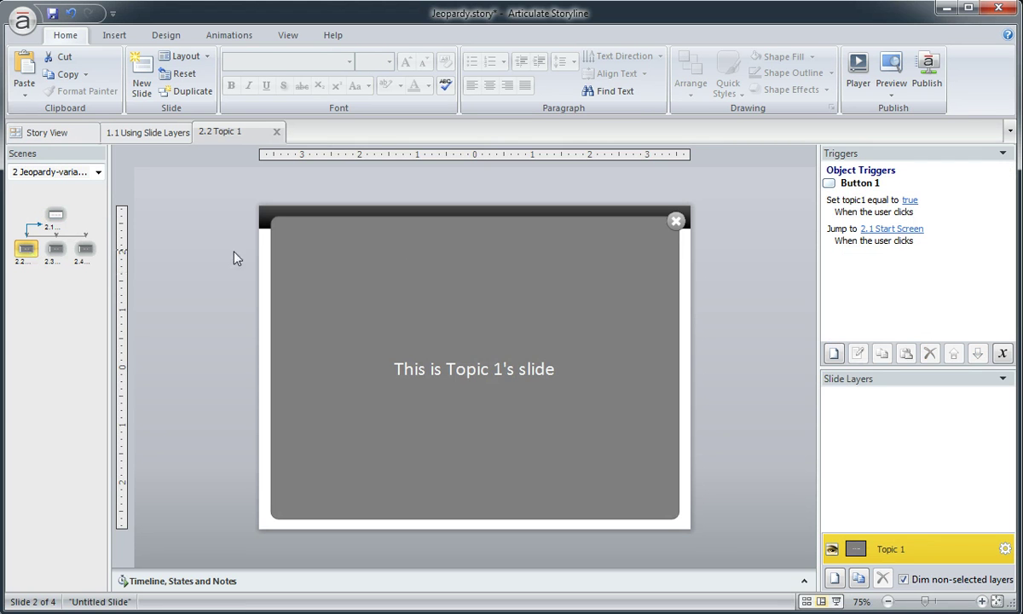
Set the variable trigger on the Topic 1 slide's close button to assign True to topic1
left_click(673, 223)
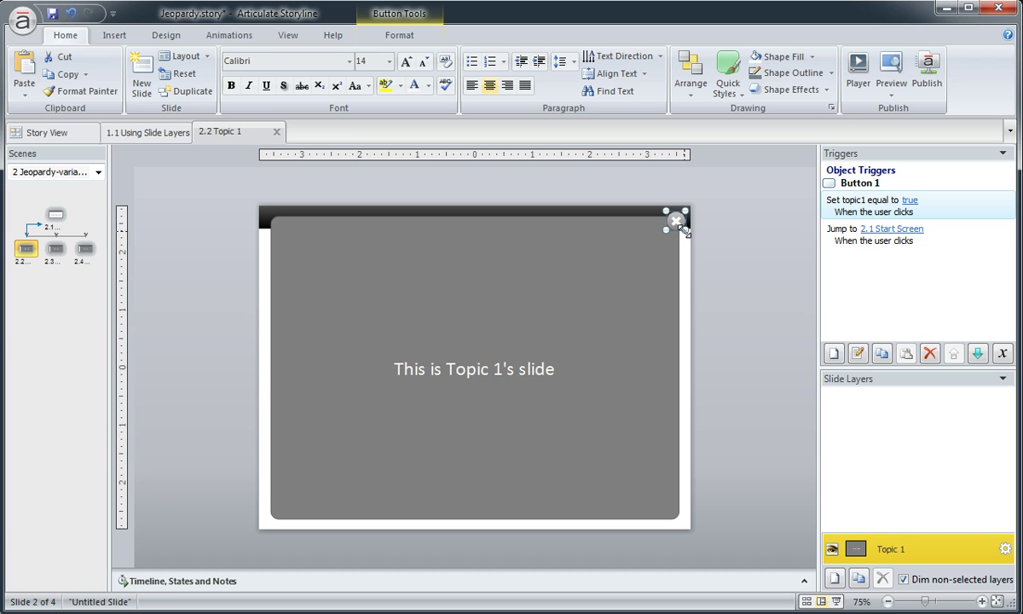
double_click(839, 211)
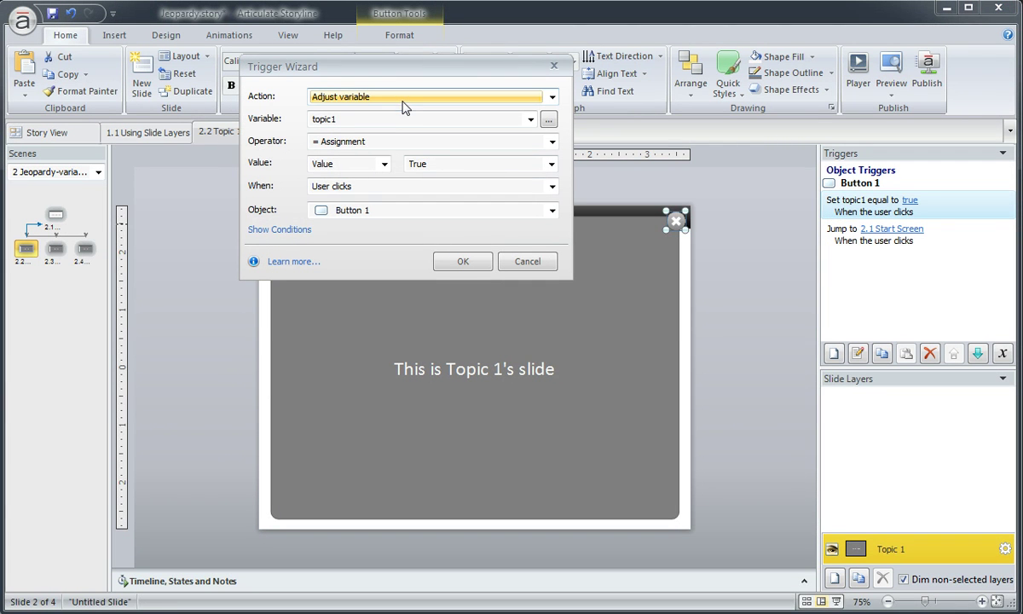
left_click(325, 121)
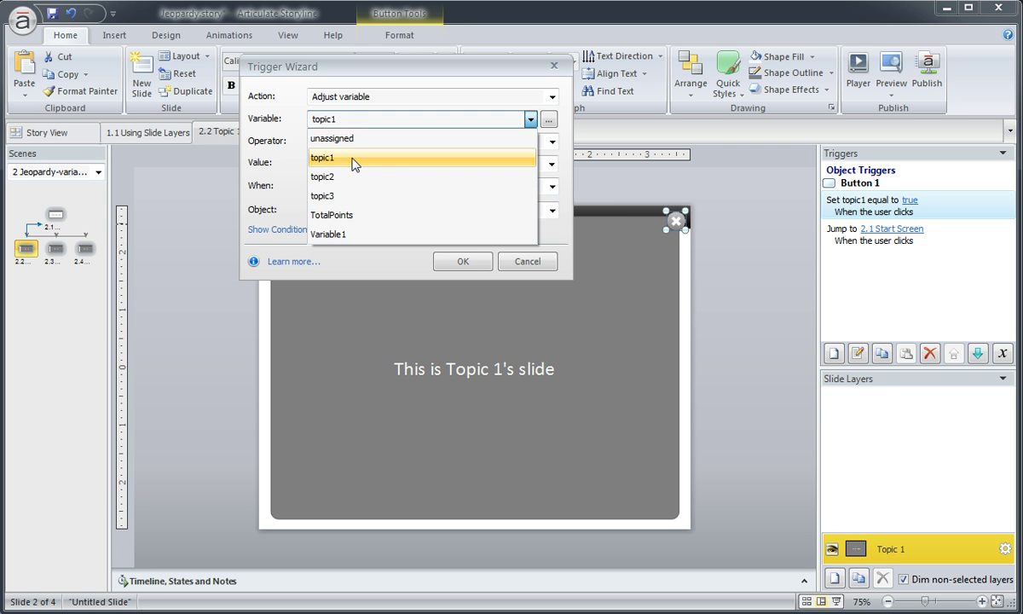
left_click(352, 161)
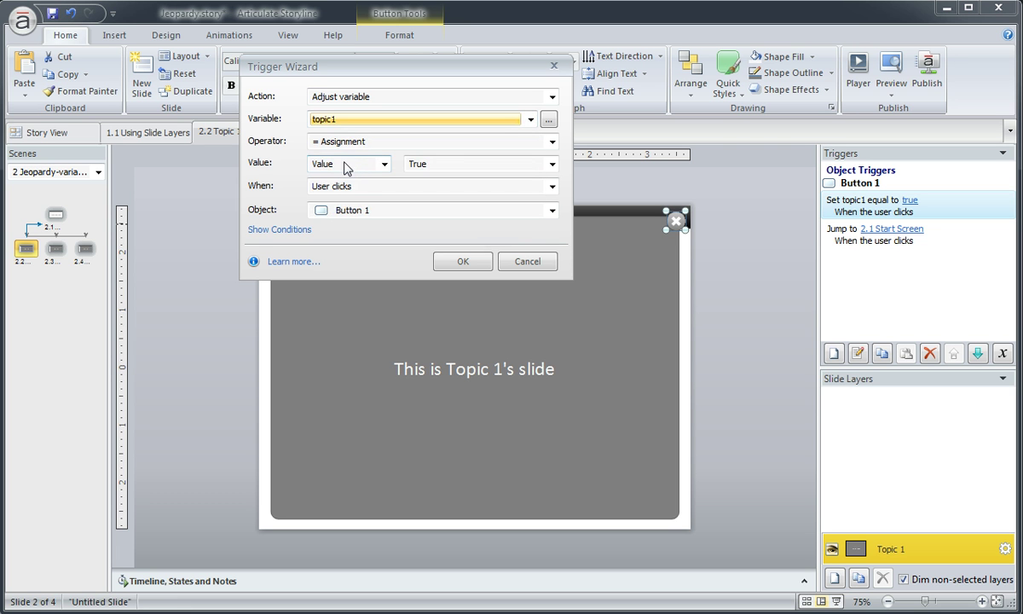
left_click(419, 165)
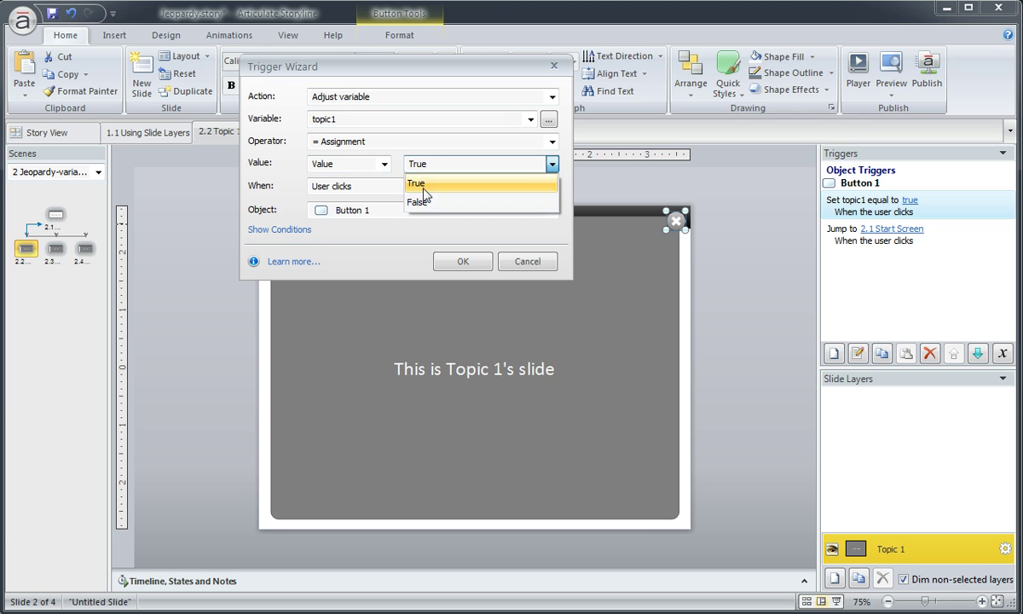
left_click(420, 183)
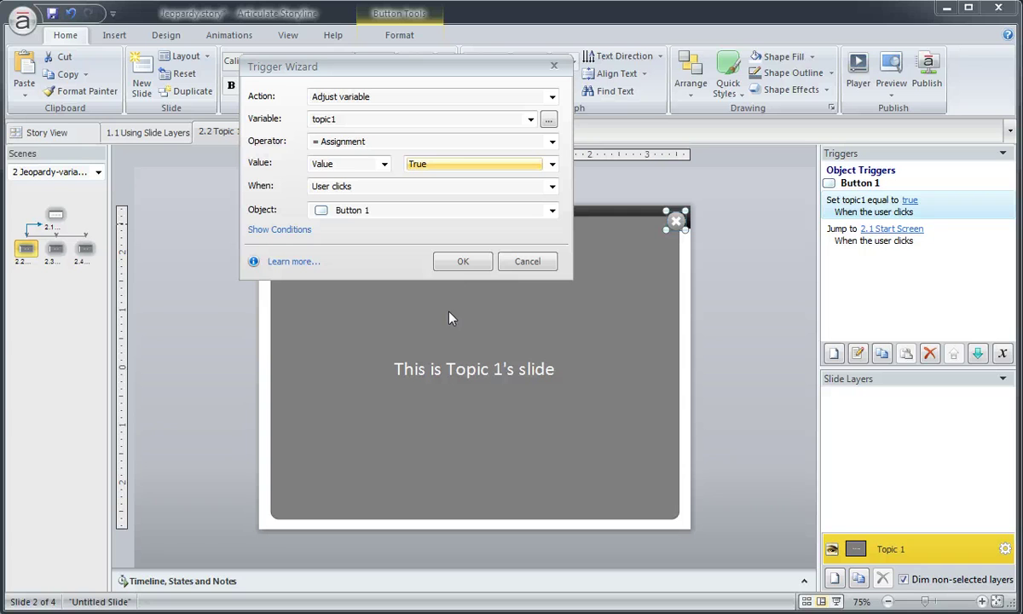
left_click(462, 262)
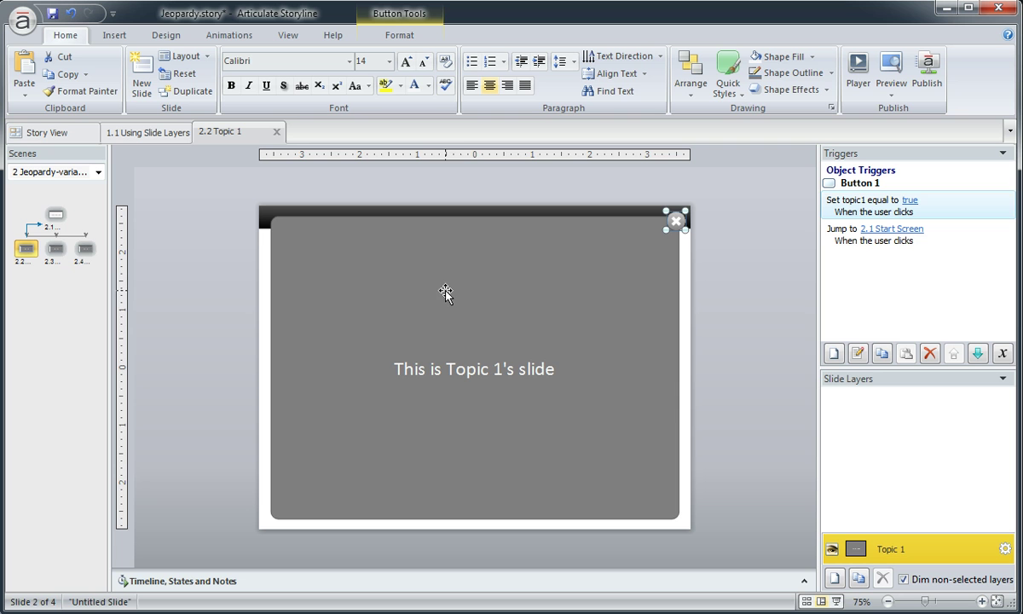
Move the close button's Start Screen jump trigger above the topic1 variable trigger and back below it
left_click(831, 239)
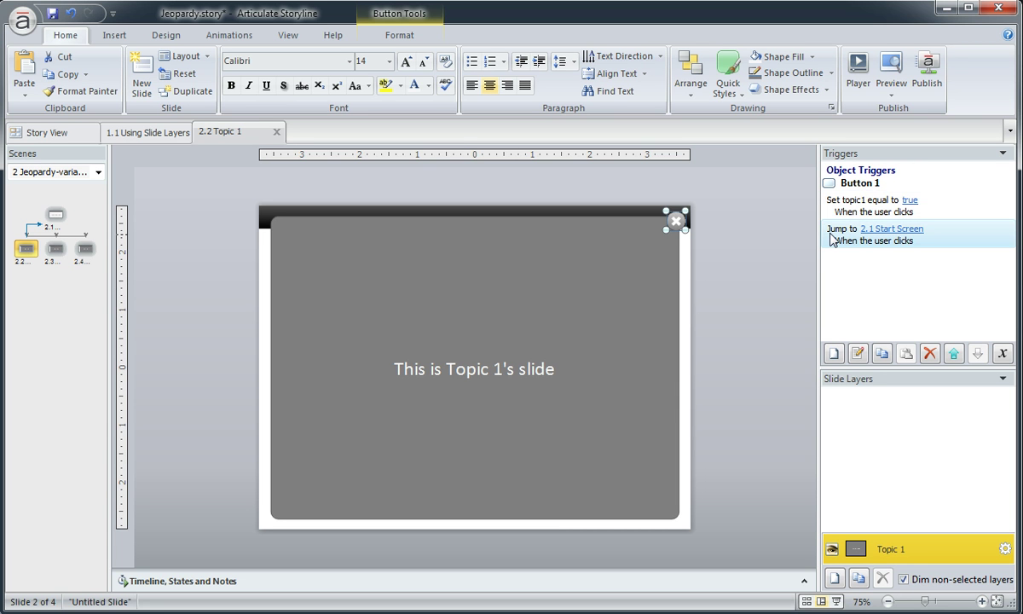
left_click(829, 215)
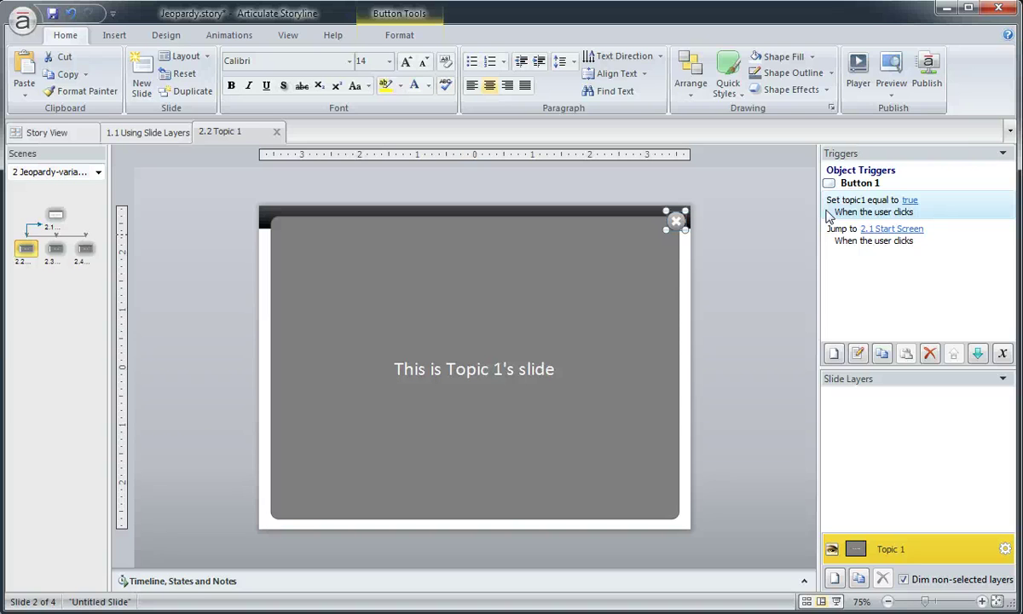
left_click(830, 228)
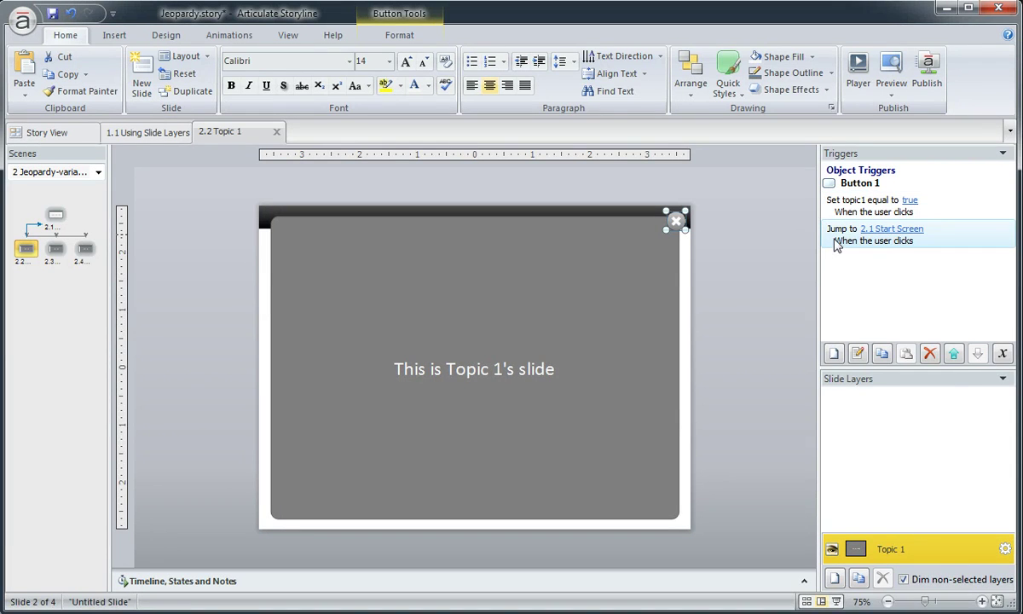
left_click(951, 355)
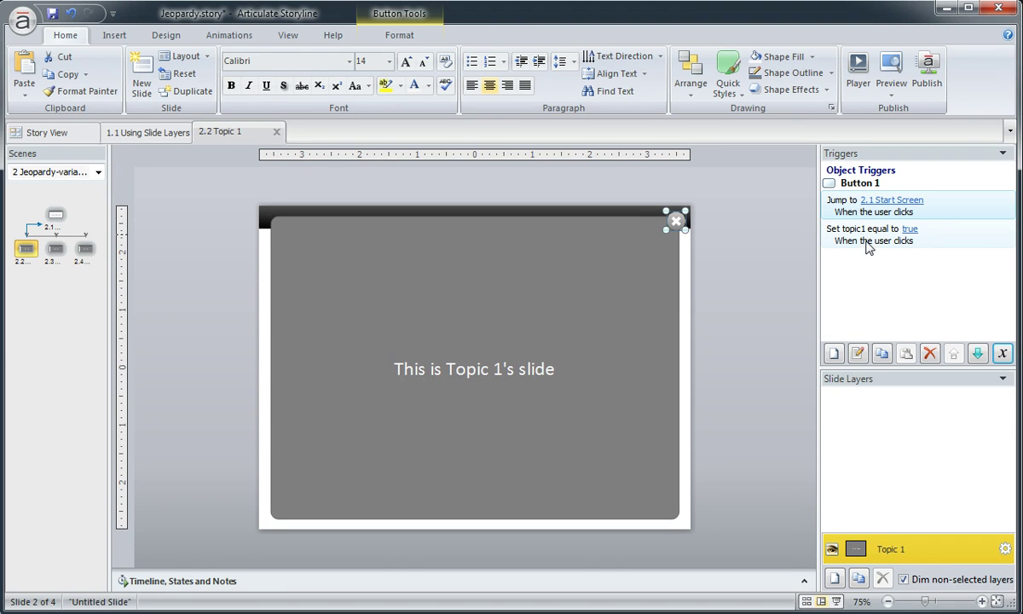
left_click(978, 352)
left_click(850, 211)
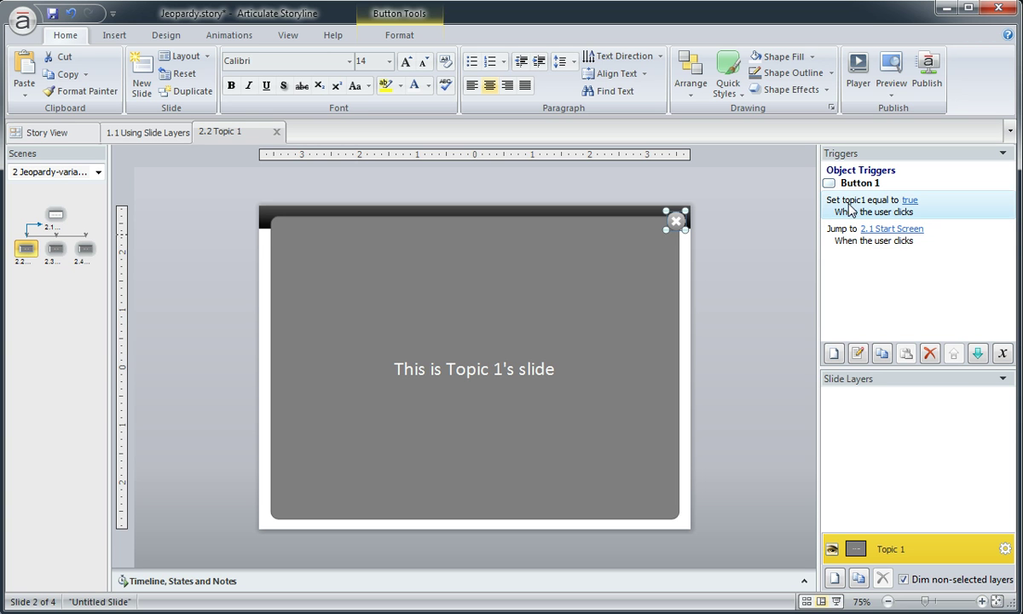
left_click(843, 240)
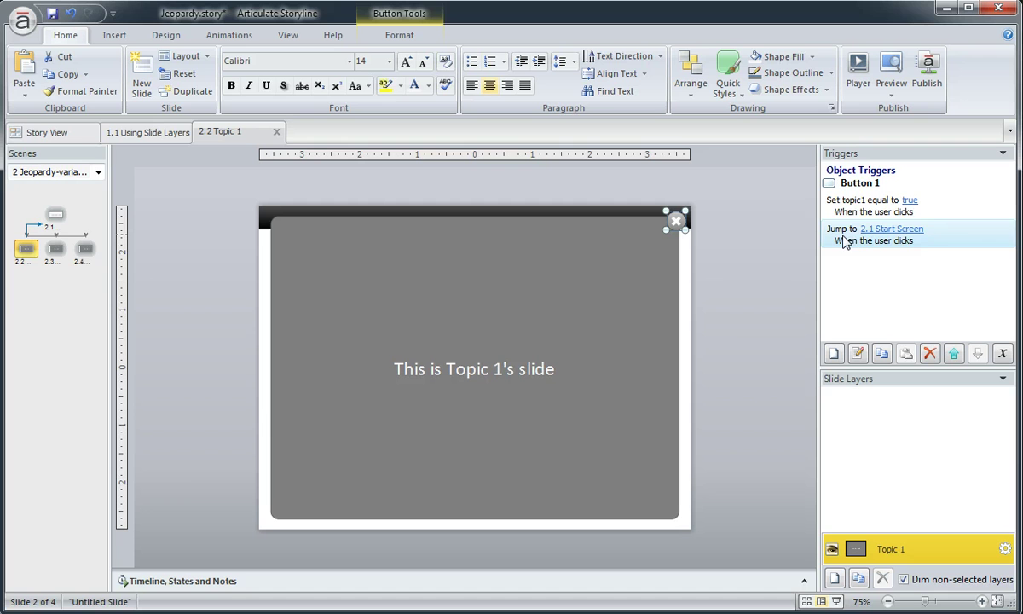
Check the triggers on the Topic 2 slide and the states of the 100 Points box on the Start Screen
left_click(56, 249)
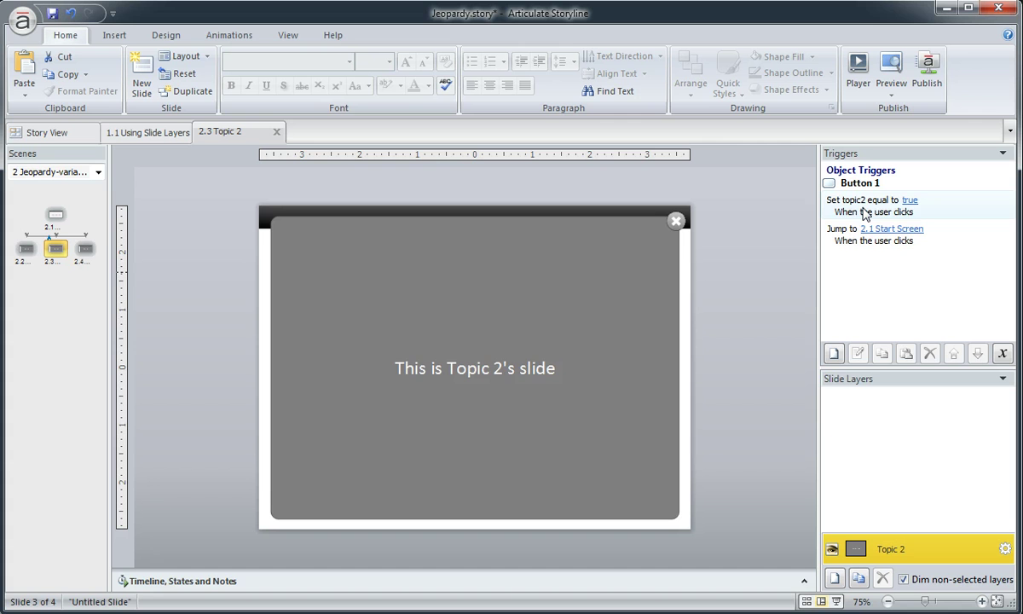
left_click(55, 215)
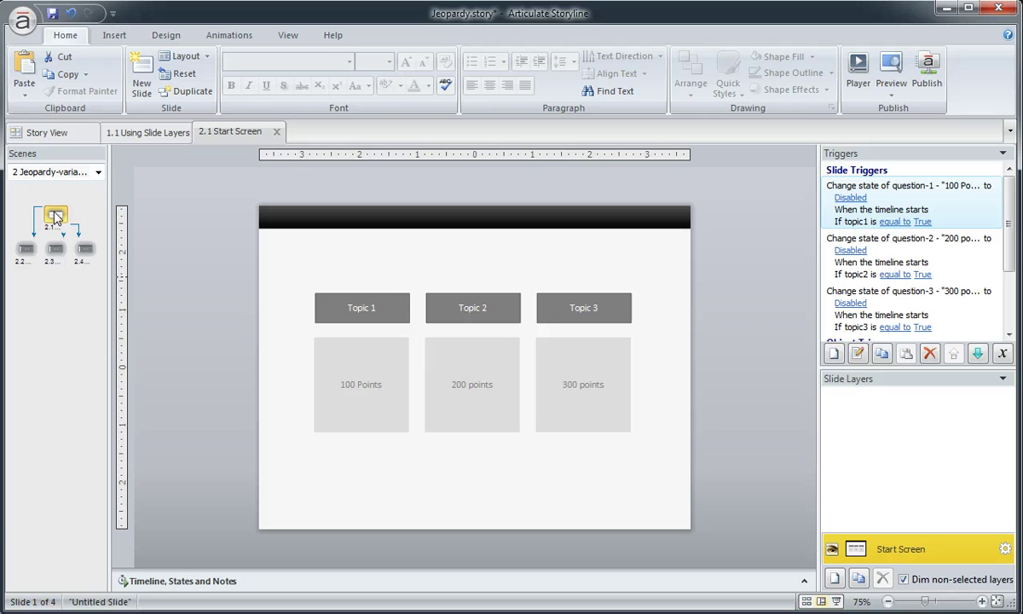
left_click(338, 410)
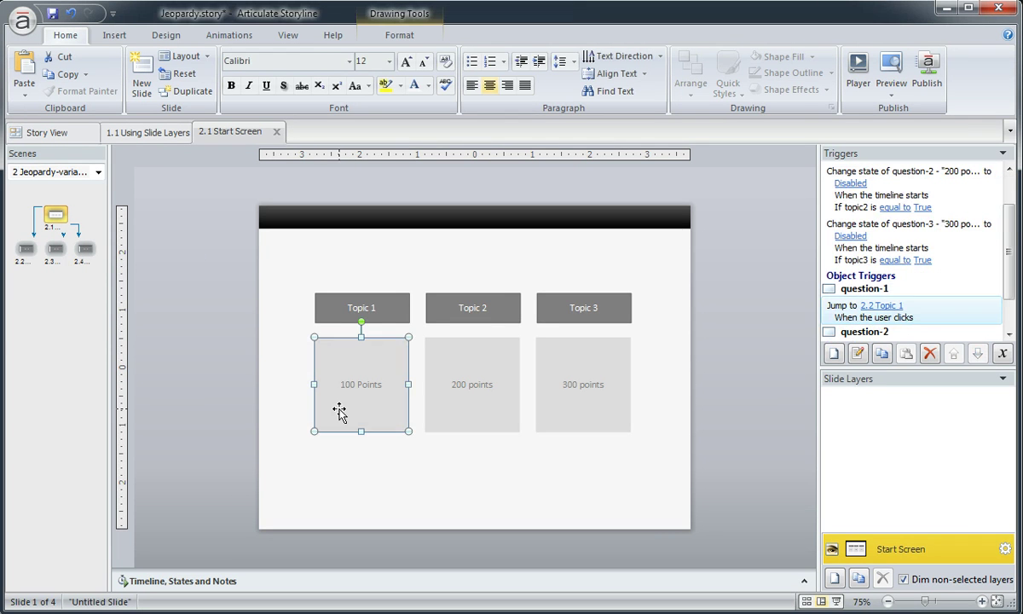
left_click(162, 580)
left_click(378, 515)
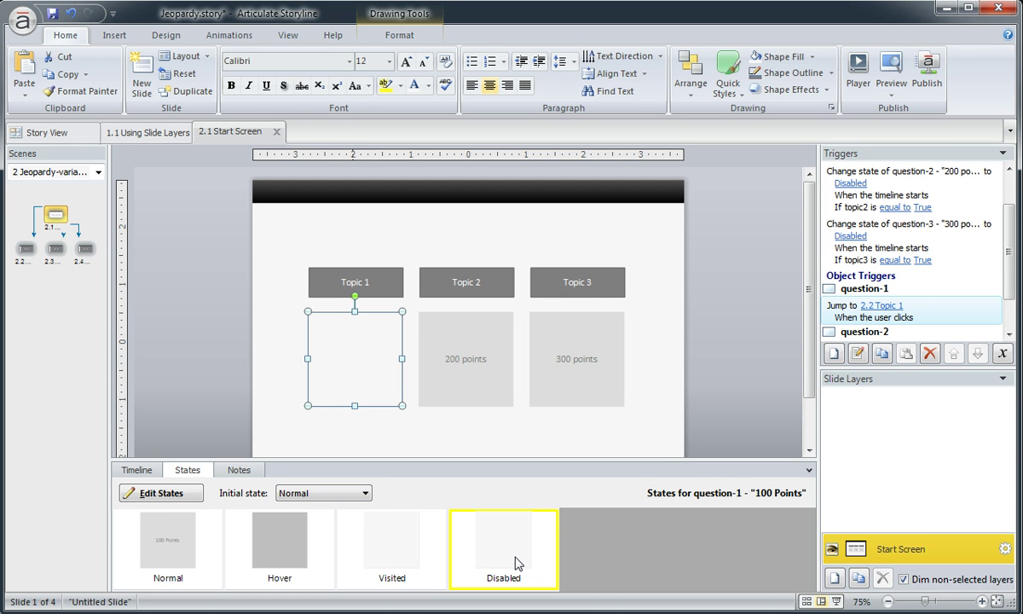
Open the Start Screen trigger that disables question-1 and review its target object and timeline object settings
scroll(912, 247, "up", 3)
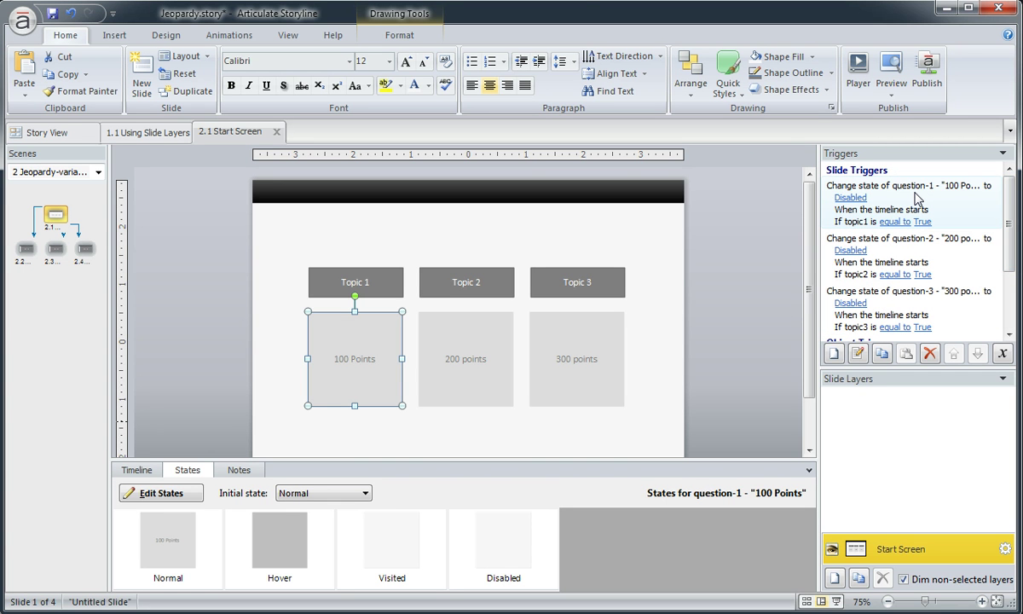
double_click(916, 196)
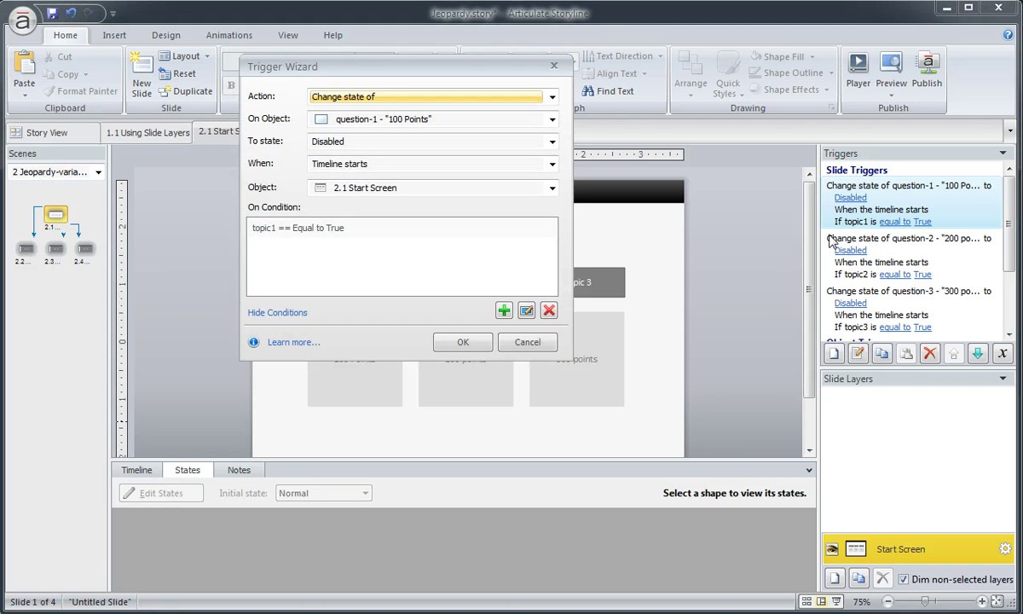
left_click_drag(368, 72, 638, 46)
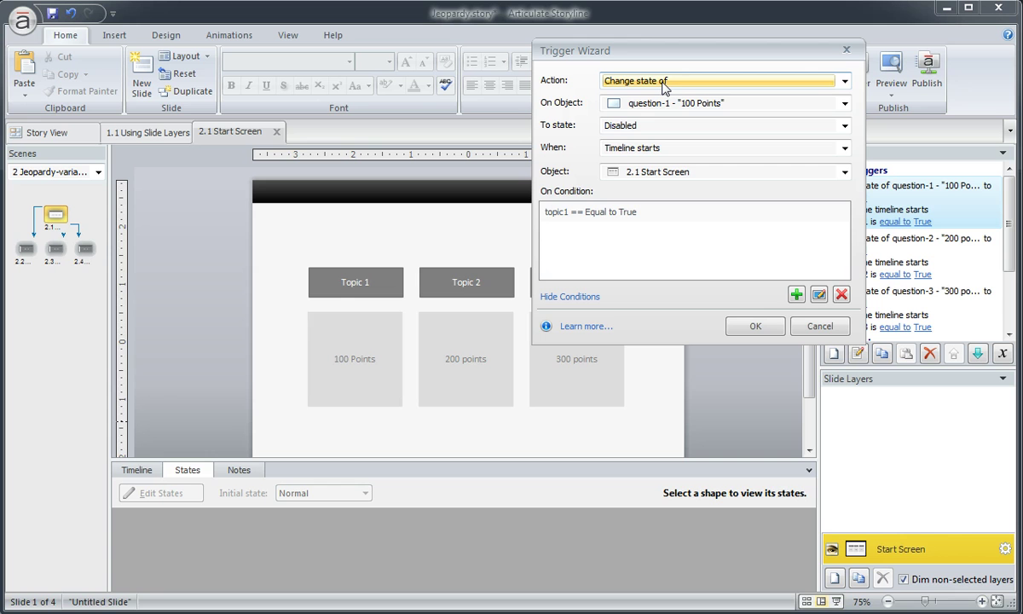
left_click(641, 106)
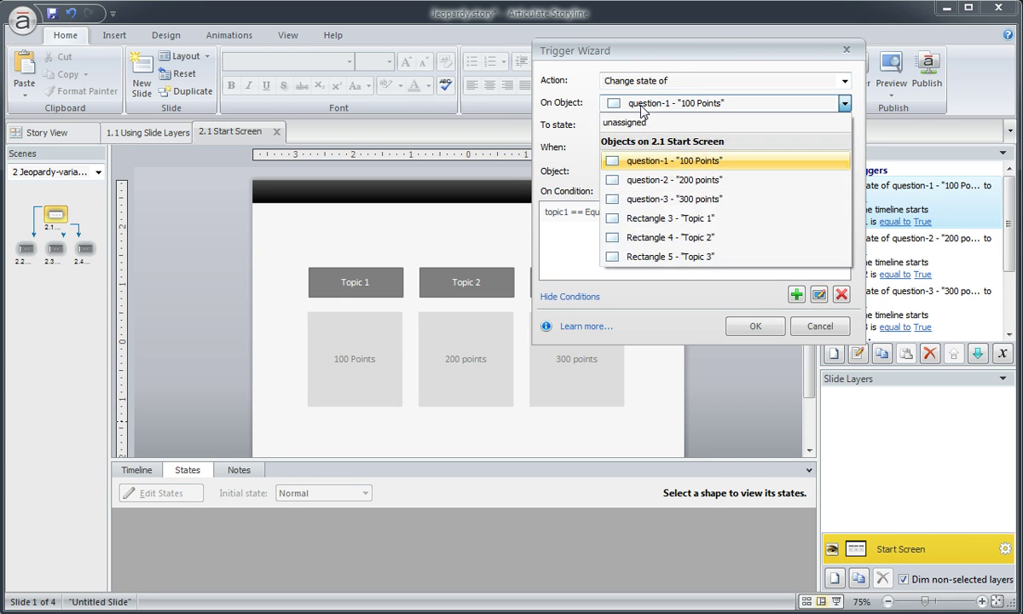
left_click(650, 162)
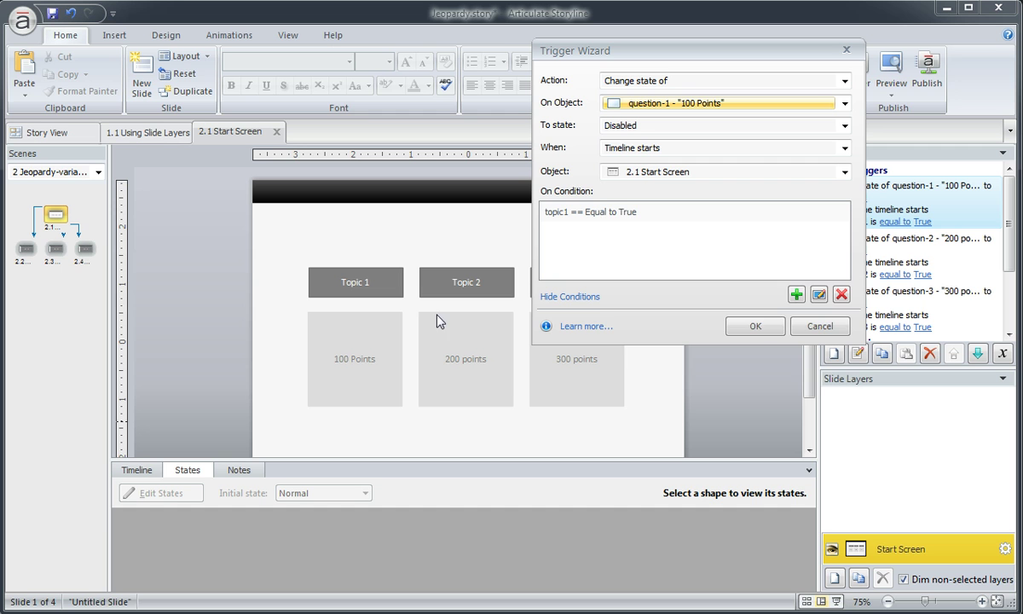
left_click(632, 171)
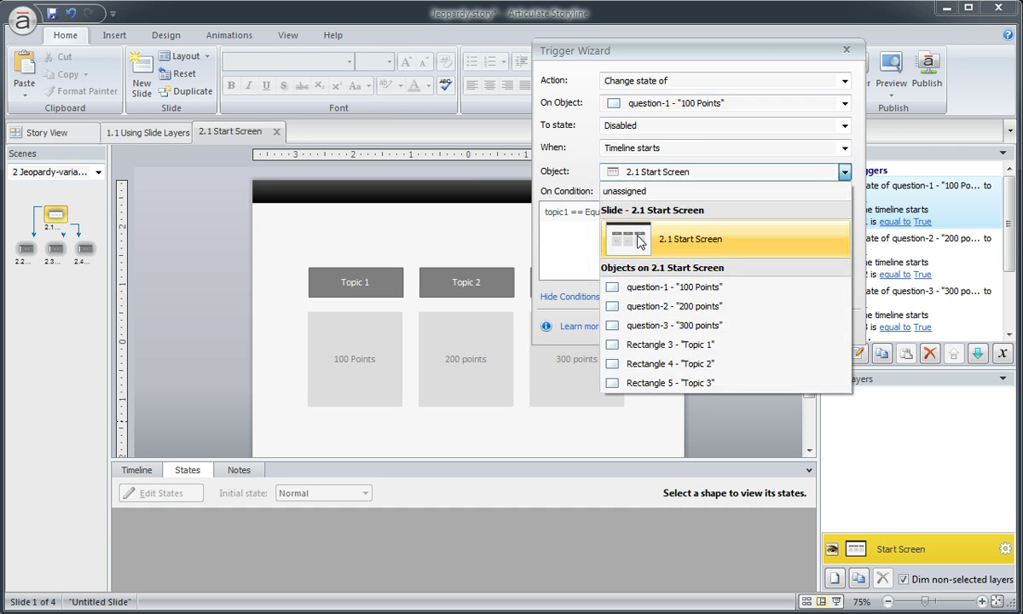
left_click(639, 241)
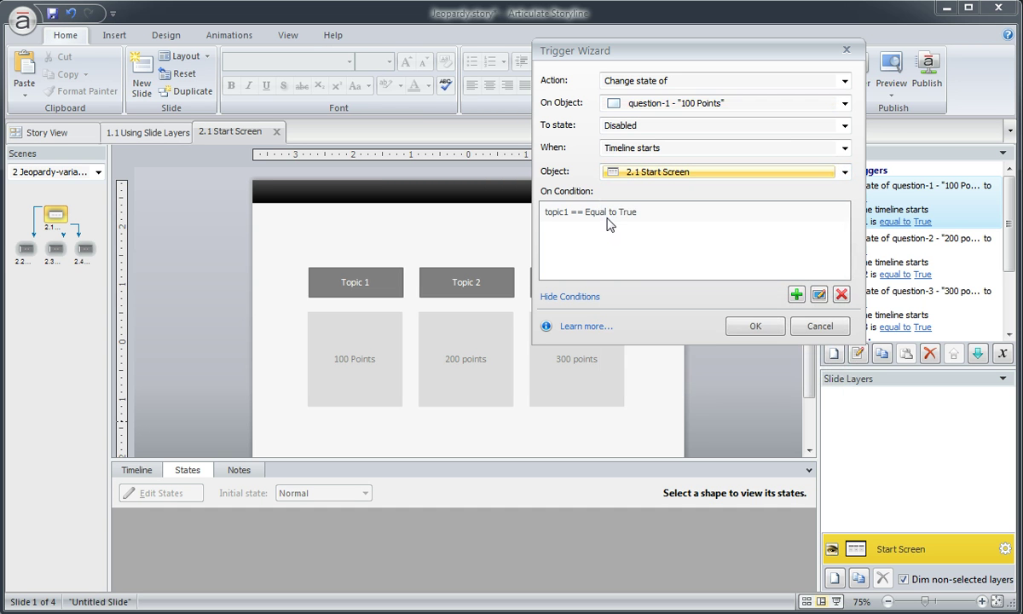
Inspect the topic1 condition of the question-1 trigger, leave the trigger unedited, and select the 100 Points box
double_click(607, 215)
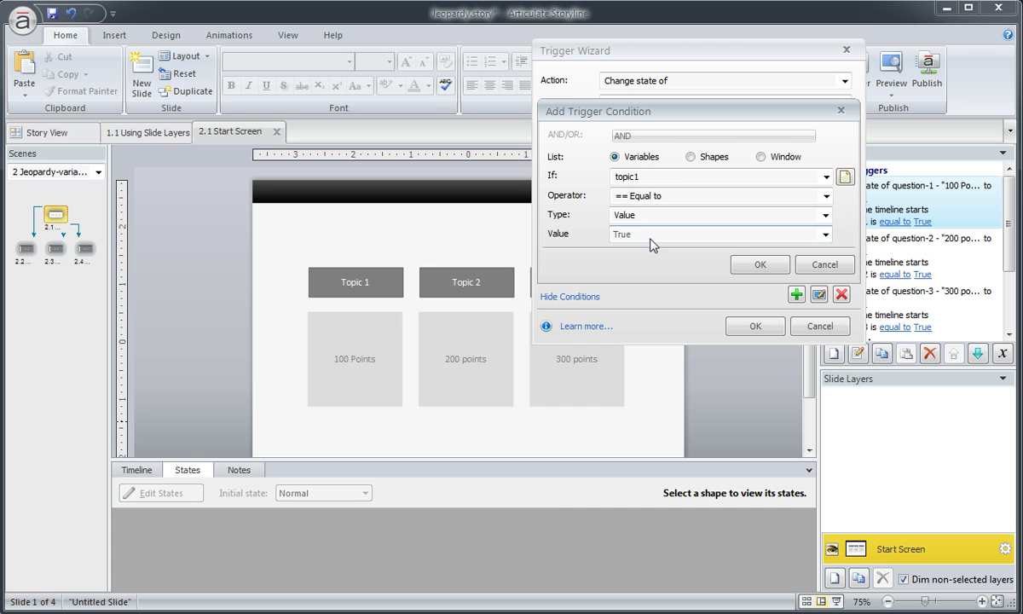
left_click(759, 261)
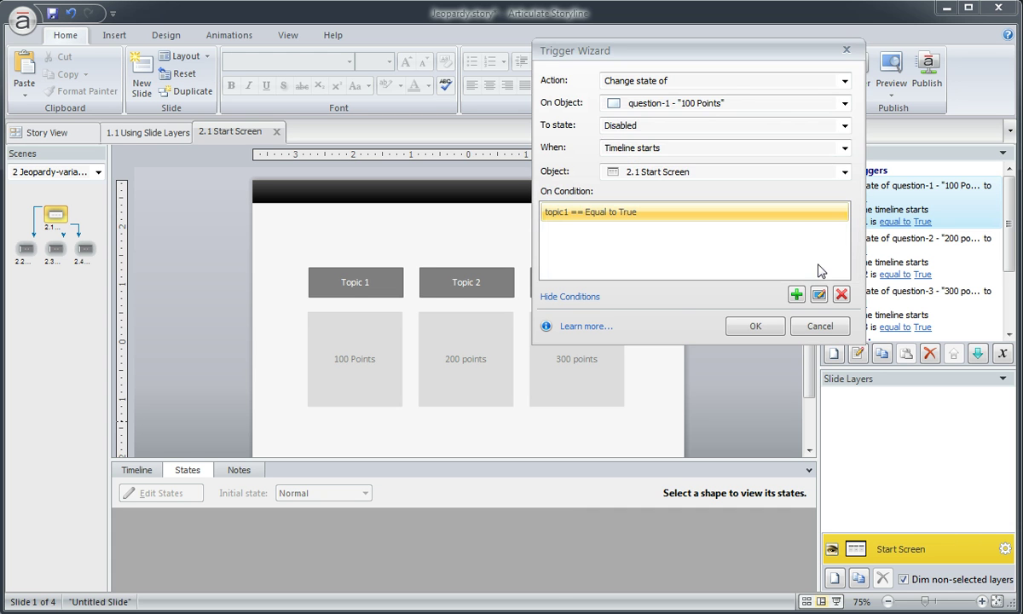
left_click(806, 325)
left_click(392, 400)
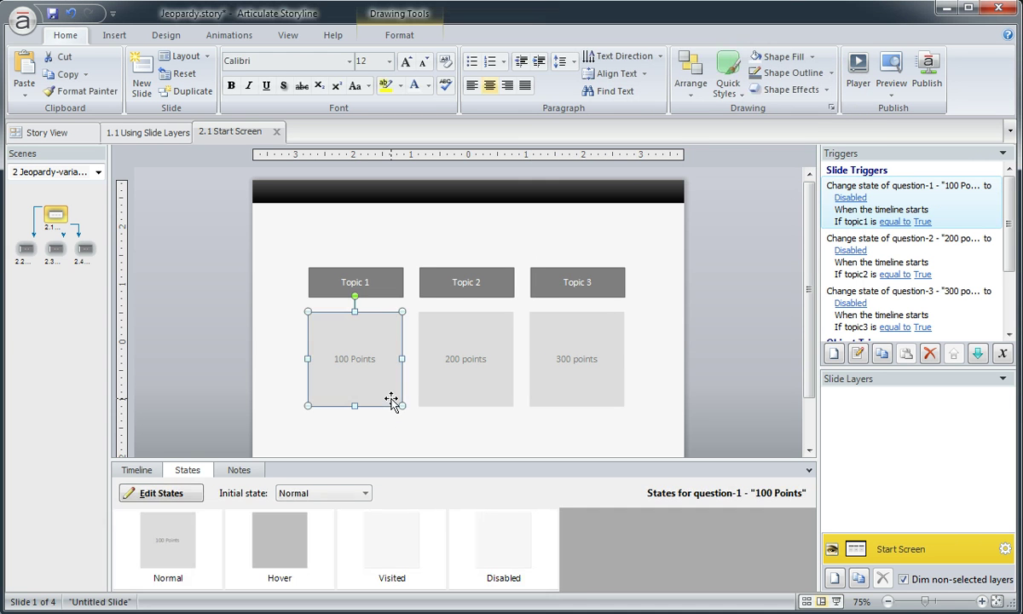